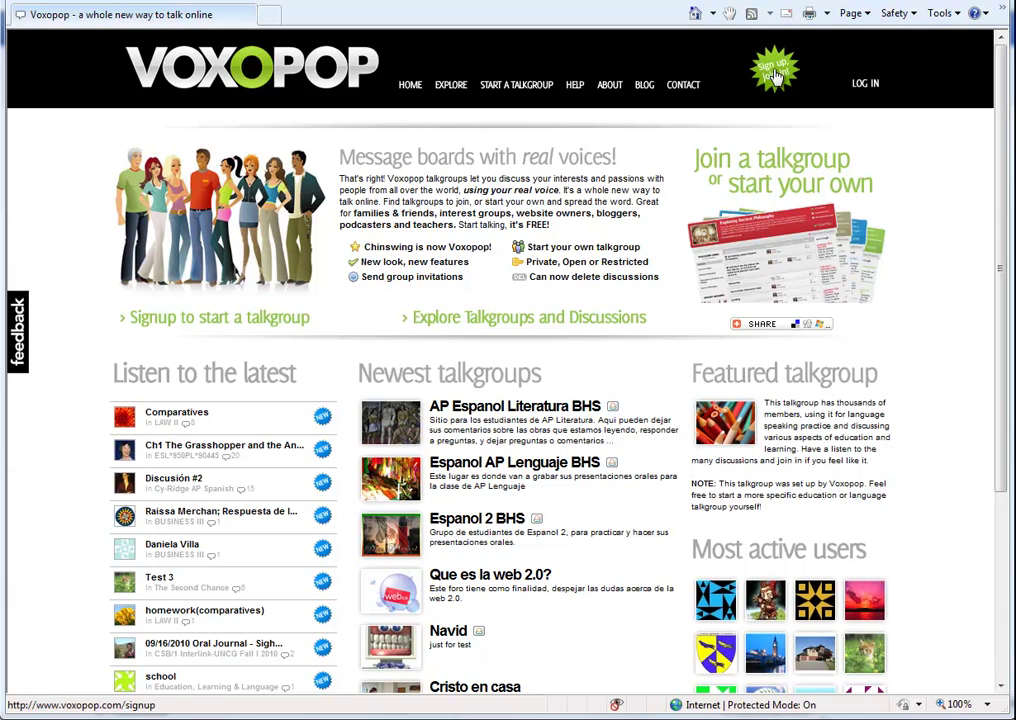
# Open the sign-up page and log in there with the existing account's username and password, choosing to stay logged in.
pyautogui.click(785, 255)
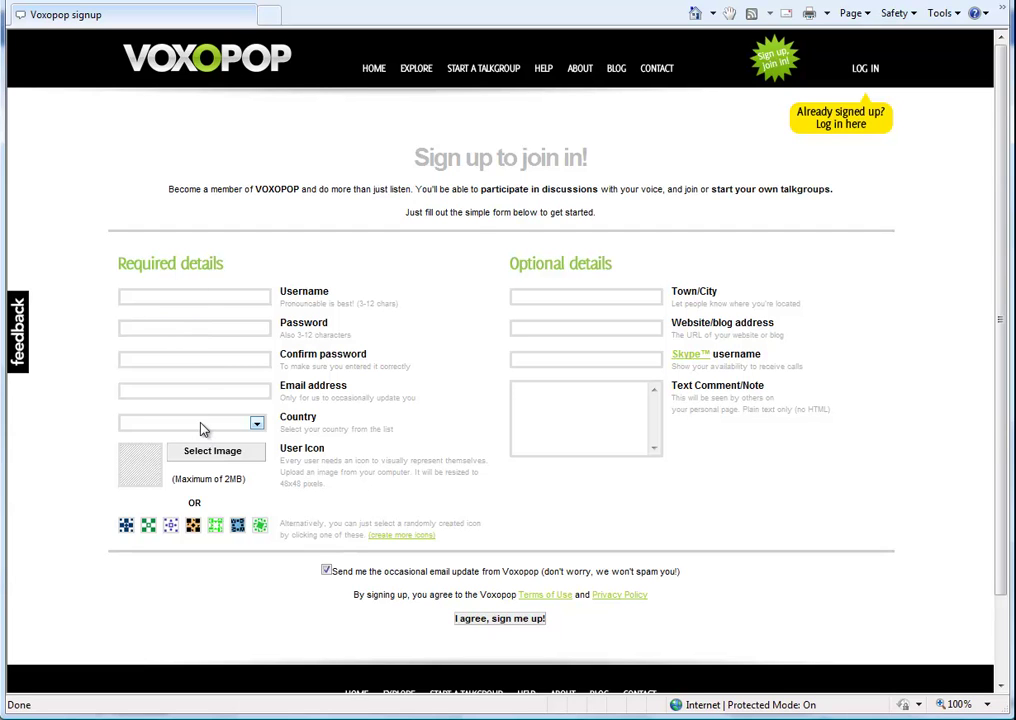
pyautogui.click(866, 70)
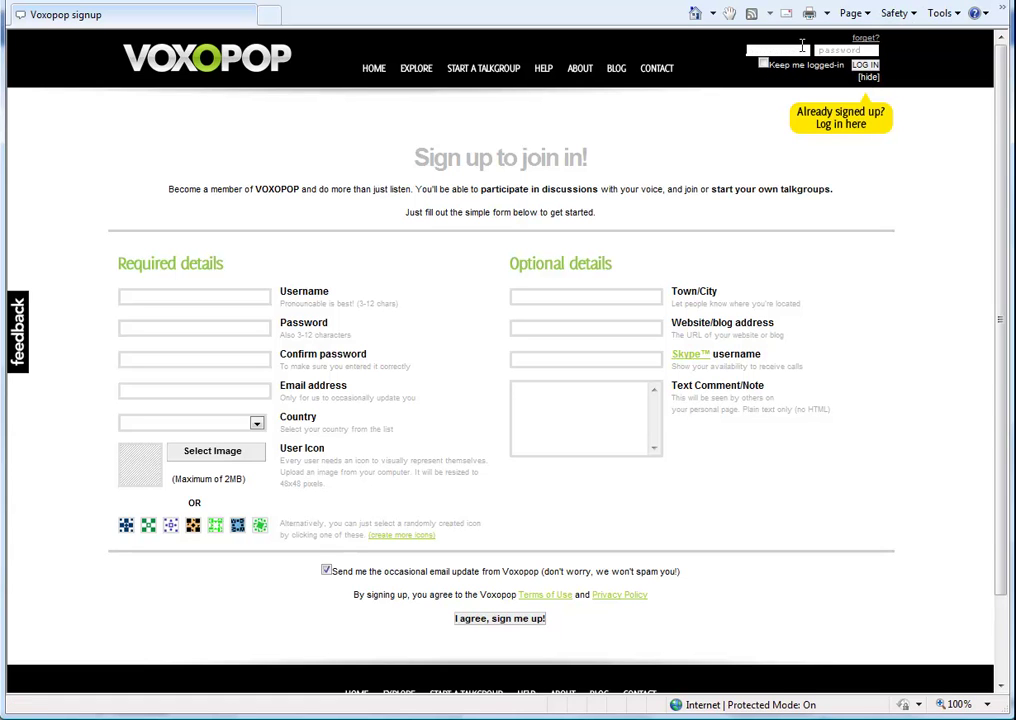
pyautogui.write('Jason')
pyautogui.press('Tab')
pyautogui.write('••••••••••')
pyautogui.click(763, 64)
pyautogui.click(865, 64)
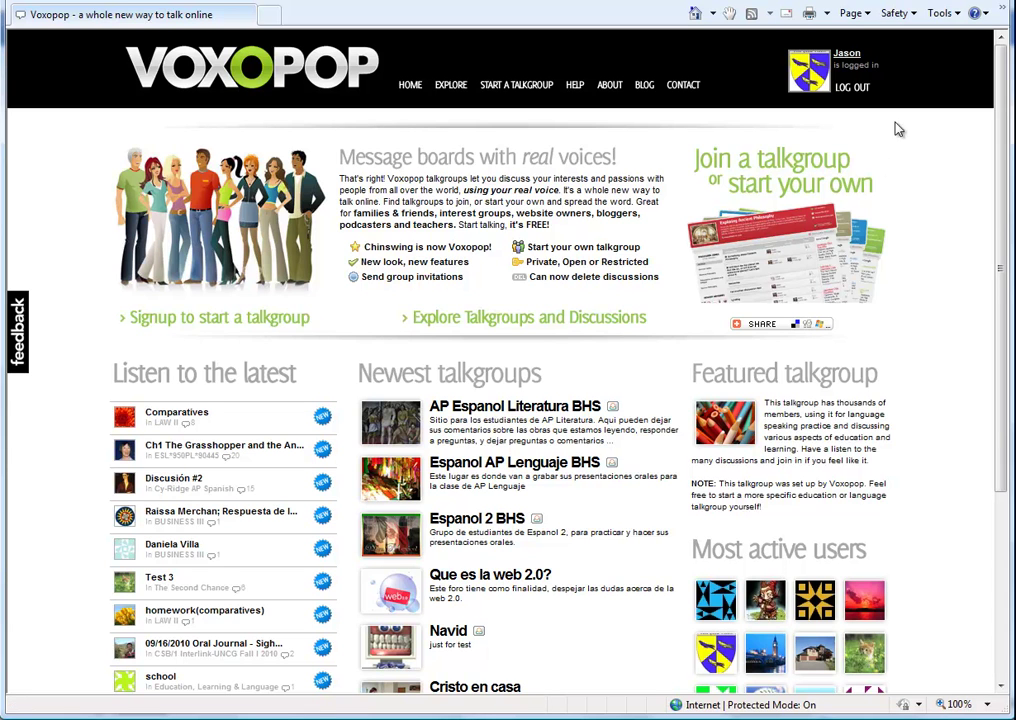
# Open the account's profile and examine its discussions, watchlist, talkgroups and pending membership requests.
pyautogui.click(846, 53)
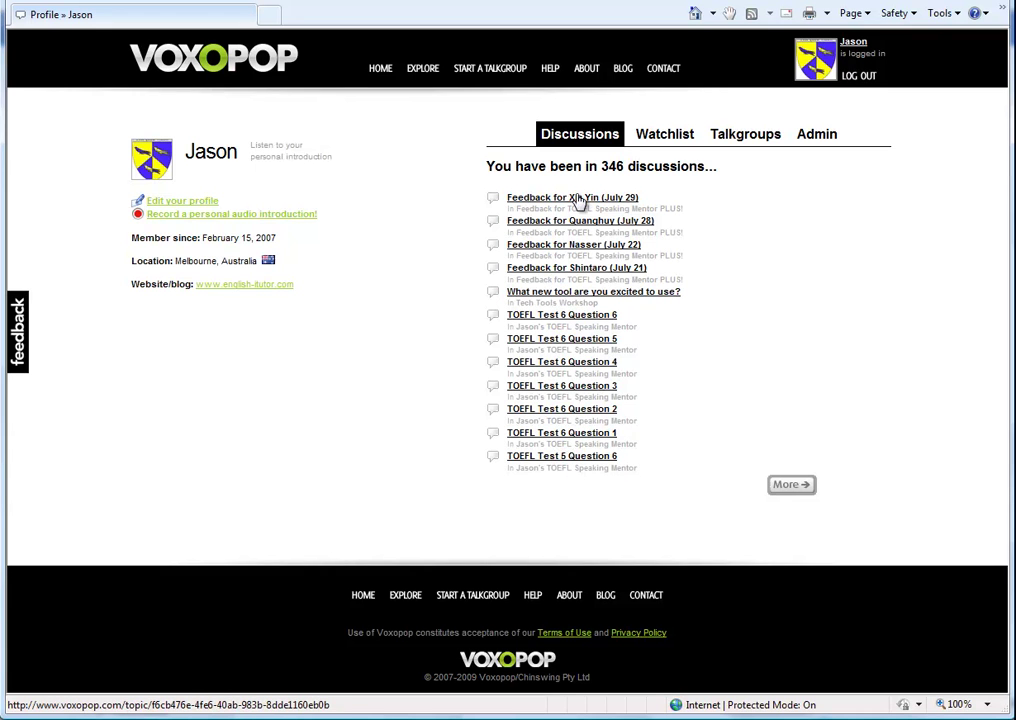
pyautogui.click(660, 134)
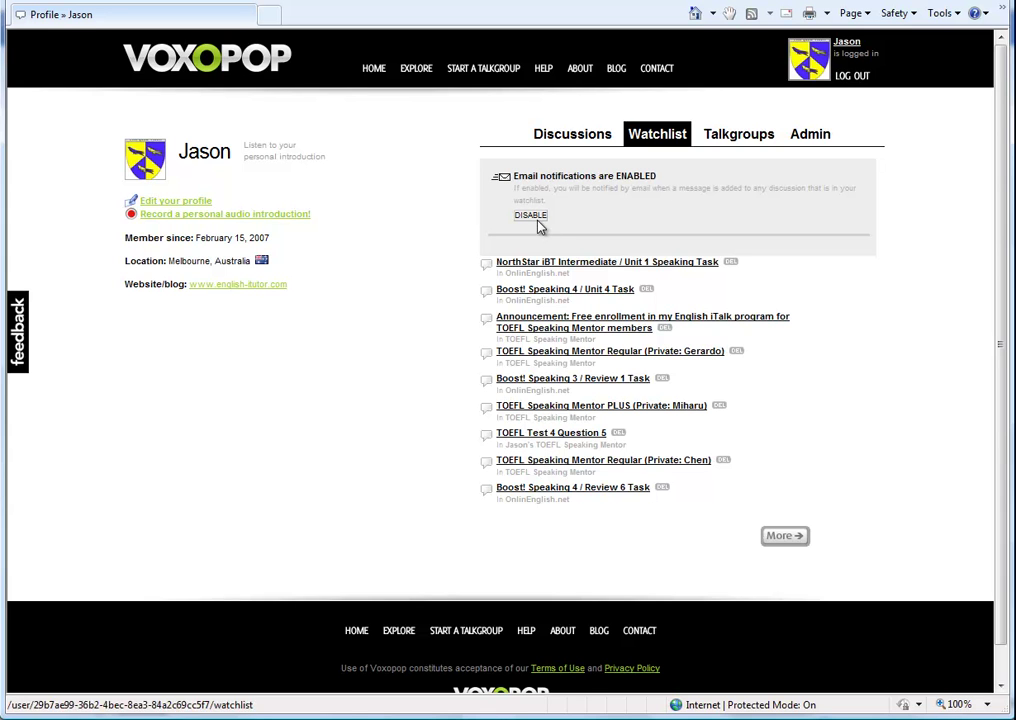
pyautogui.click(740, 138)
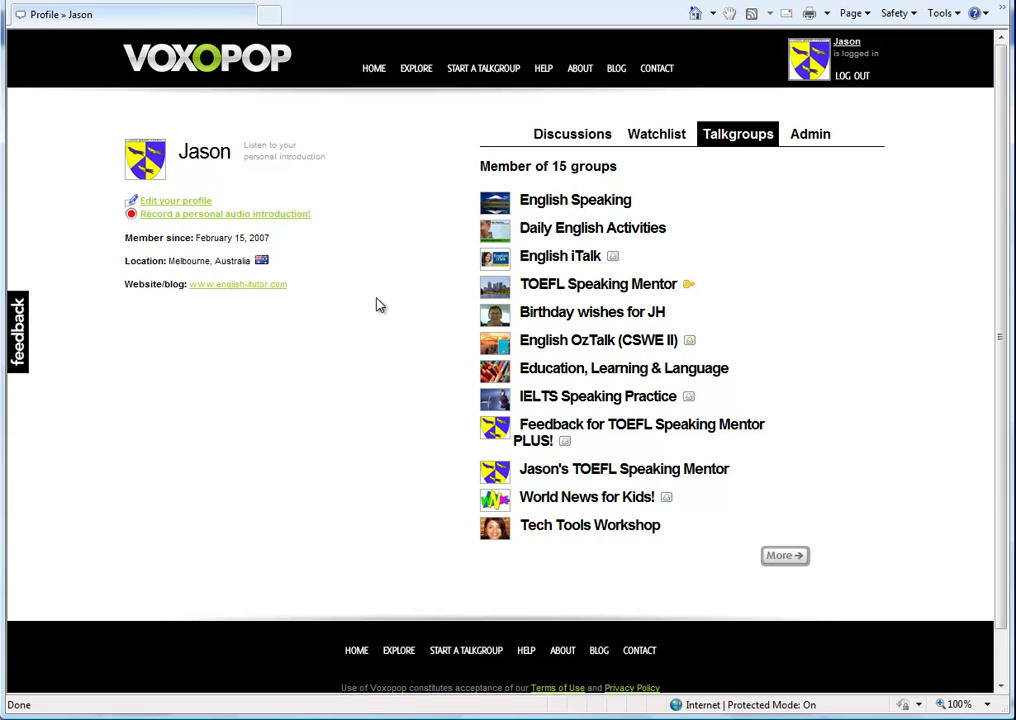
pyautogui.click(806, 133)
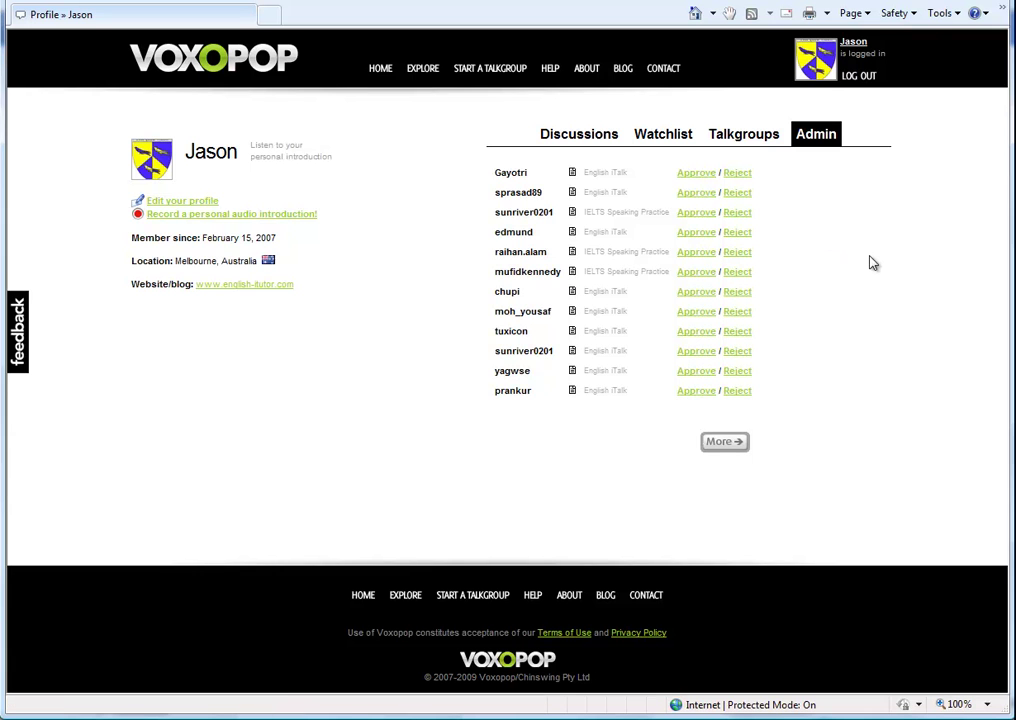
# Open the English iTalk talkgroup from the profile's group list and enter its discussion "How's the weather where you are right now?".
pyautogui.click(752, 139)
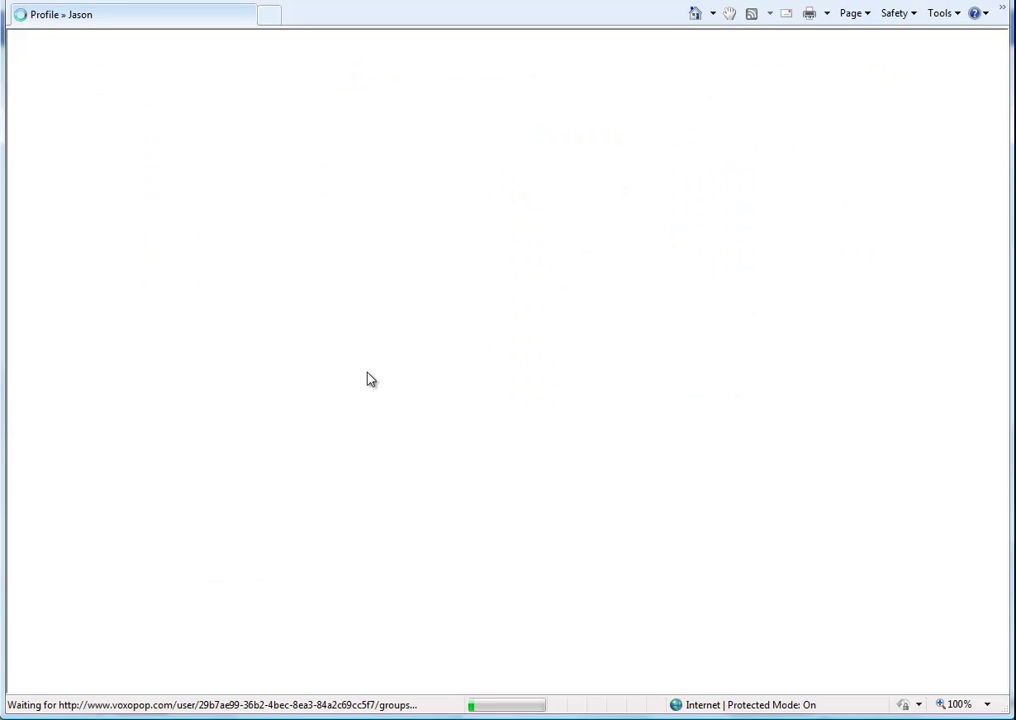
pyautogui.click(558, 258)
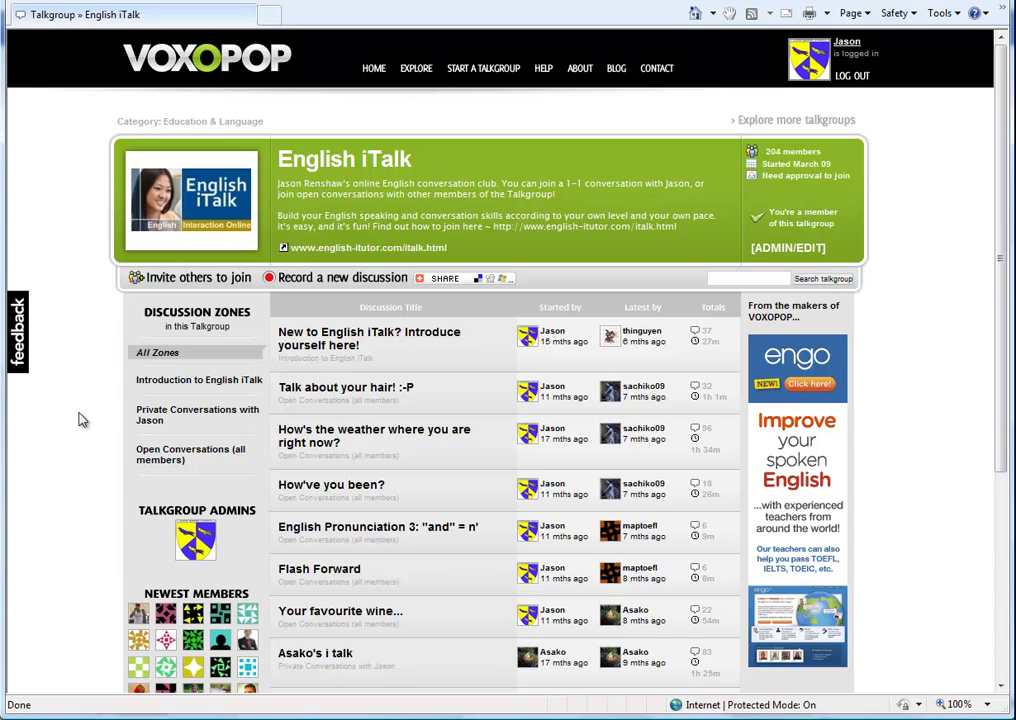
pyautogui.scroll(-2, 83, 416)
pyautogui.scroll(2, 83, 416)
pyautogui.scroll(-4, 83, 416)
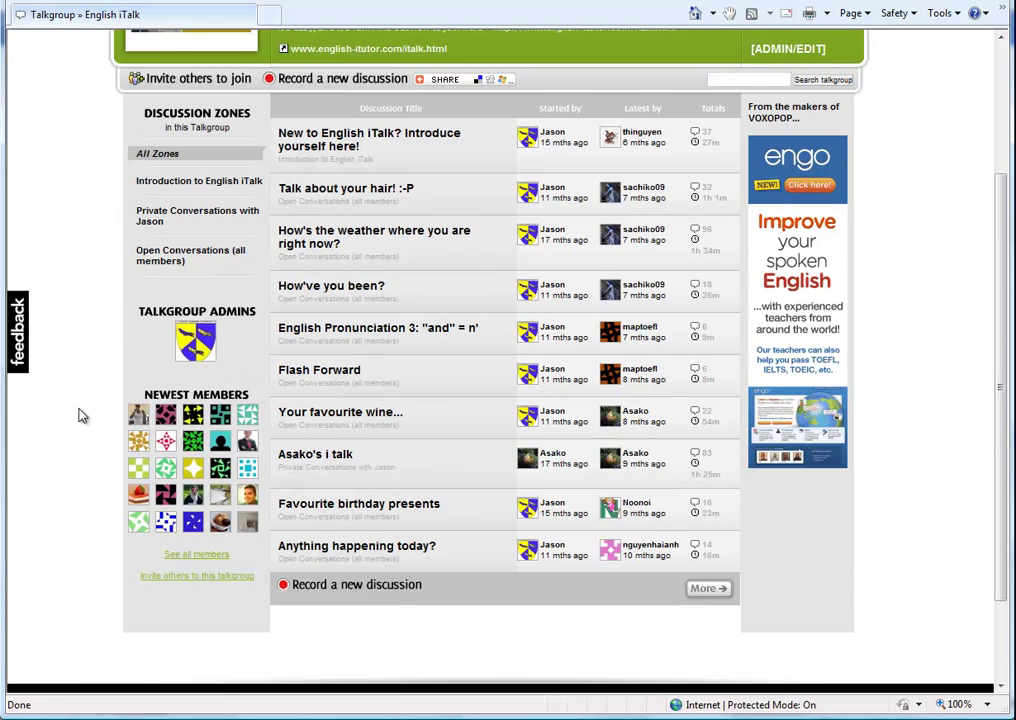
pyautogui.scroll(2, 83, 416)
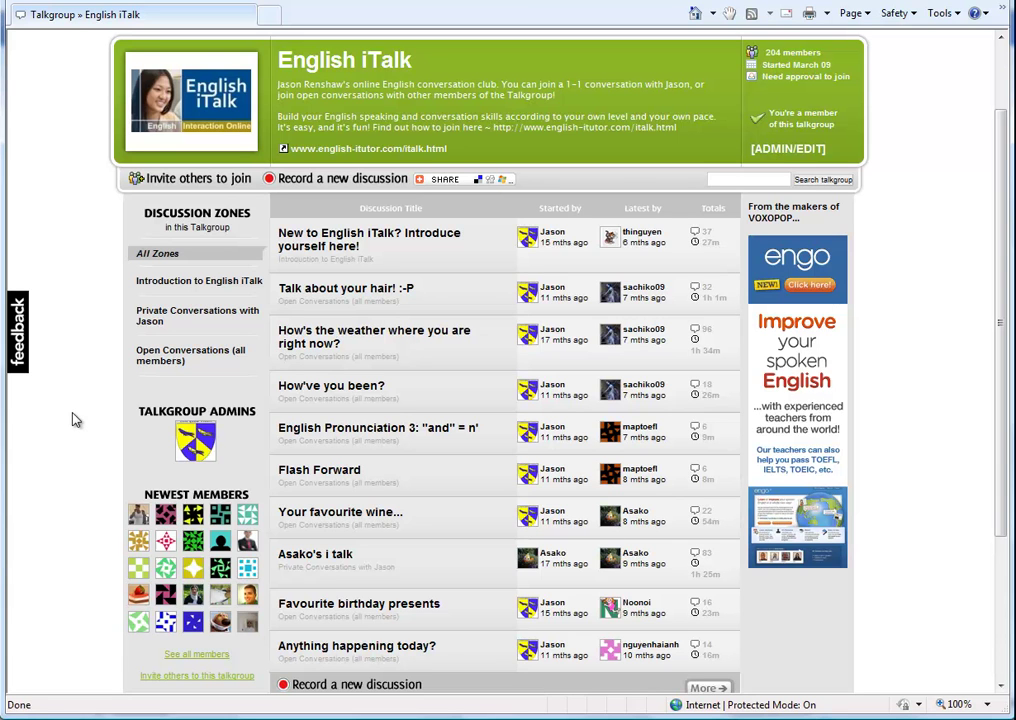
pyautogui.click(370, 336)
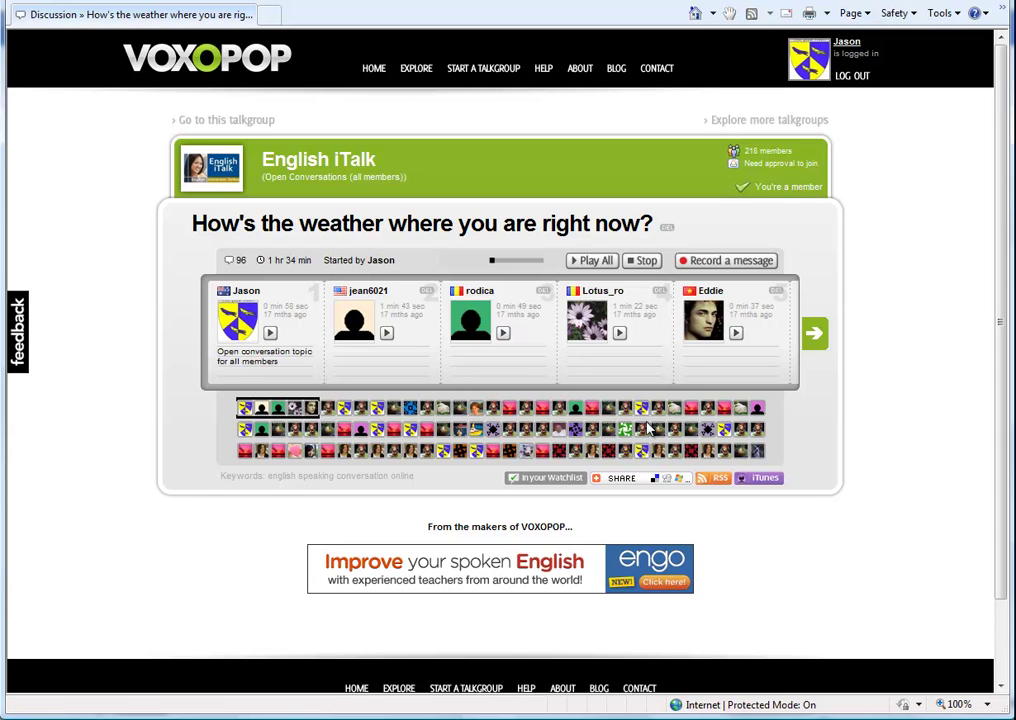
# Browse messages at several points of the weather discussion and return to the first message.
pyautogui.click(463, 431)
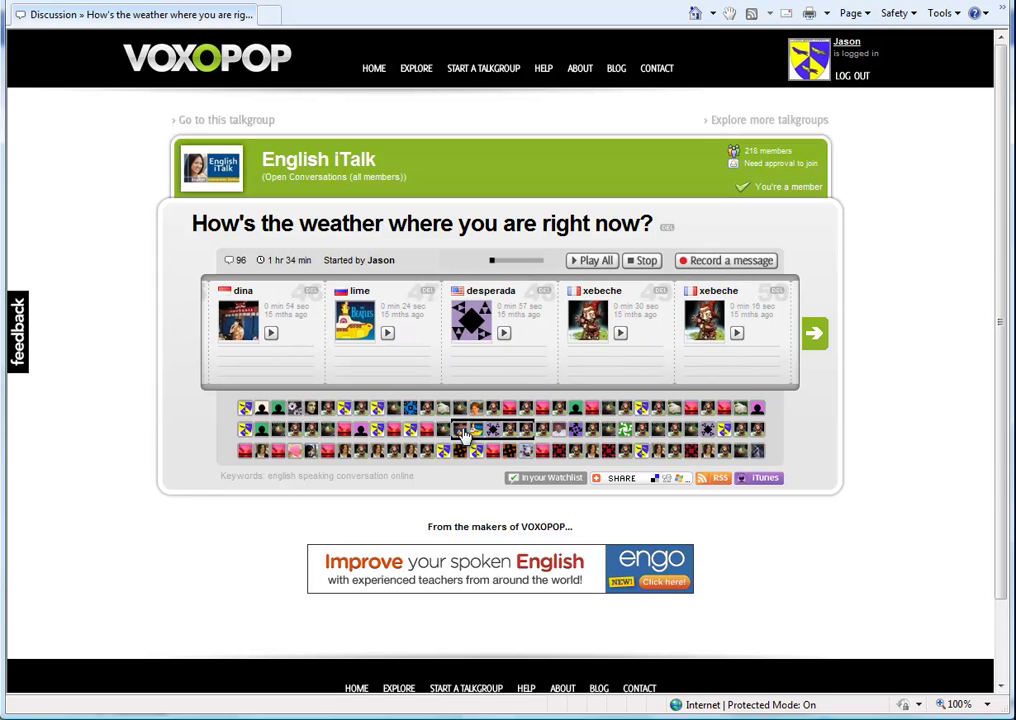
pyautogui.click(607, 433)
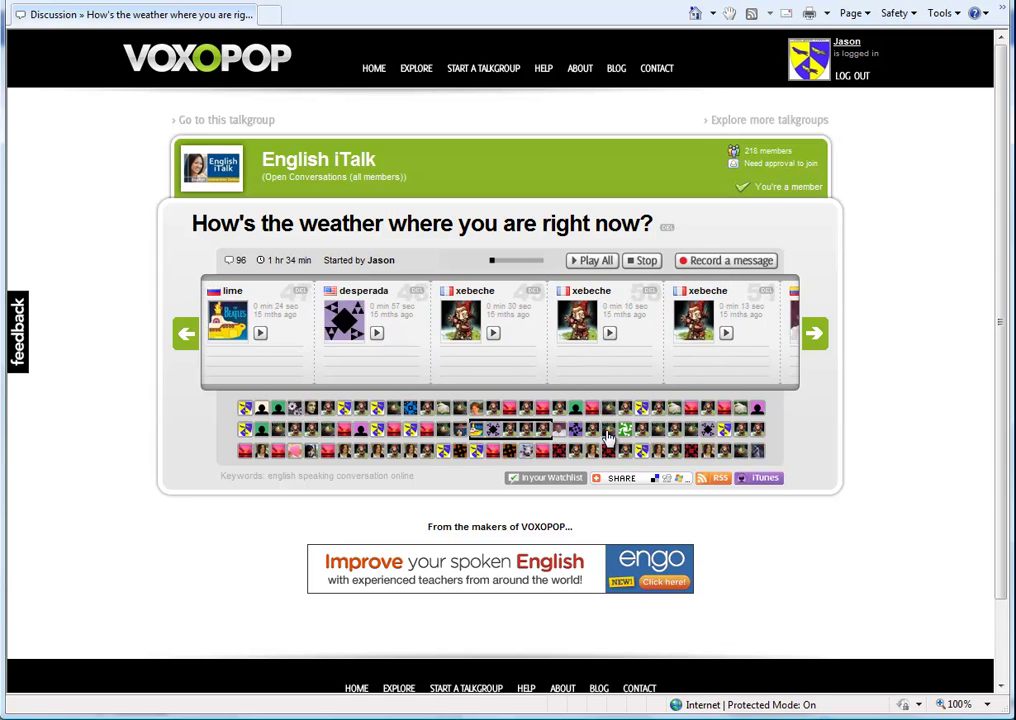
pyautogui.click(347, 455)
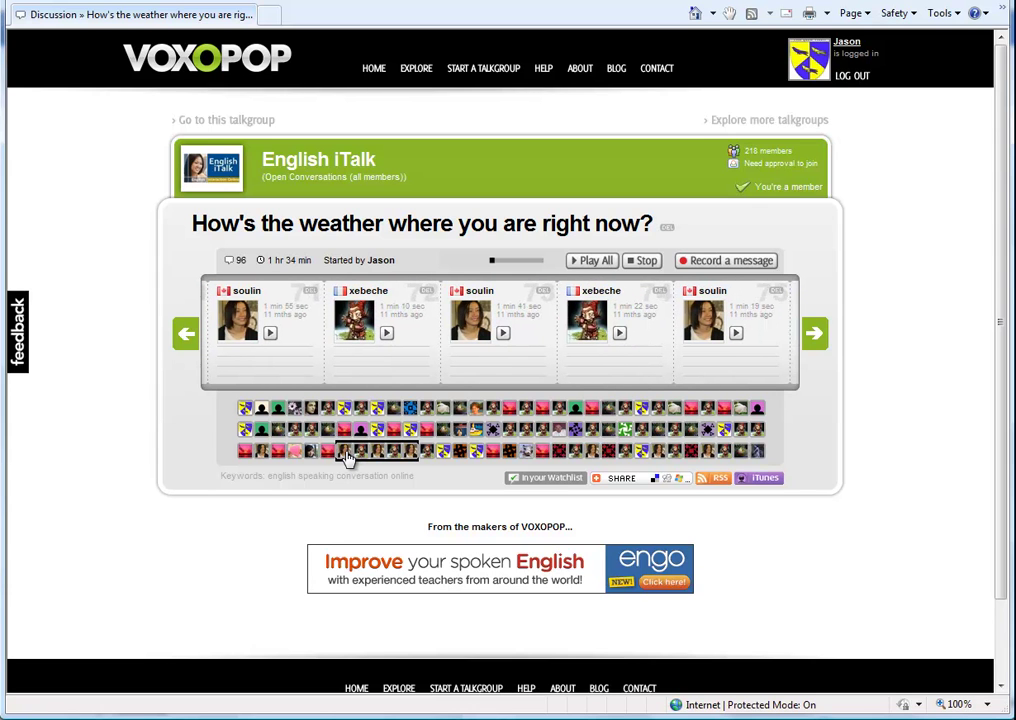
pyautogui.click(192, 332)
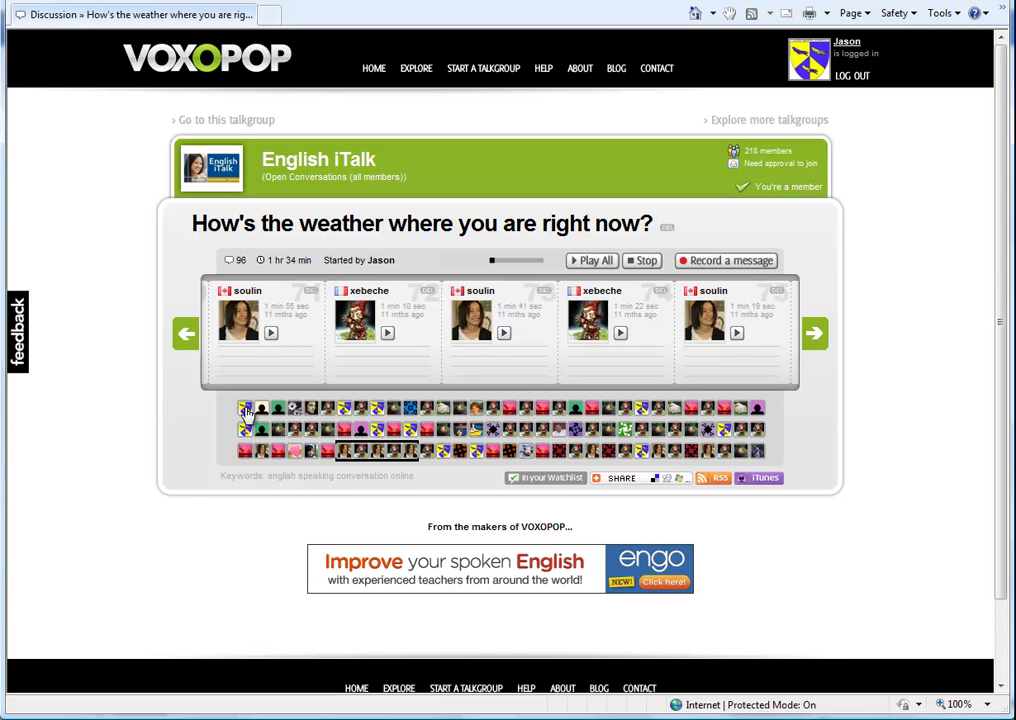
pyautogui.click(245, 409)
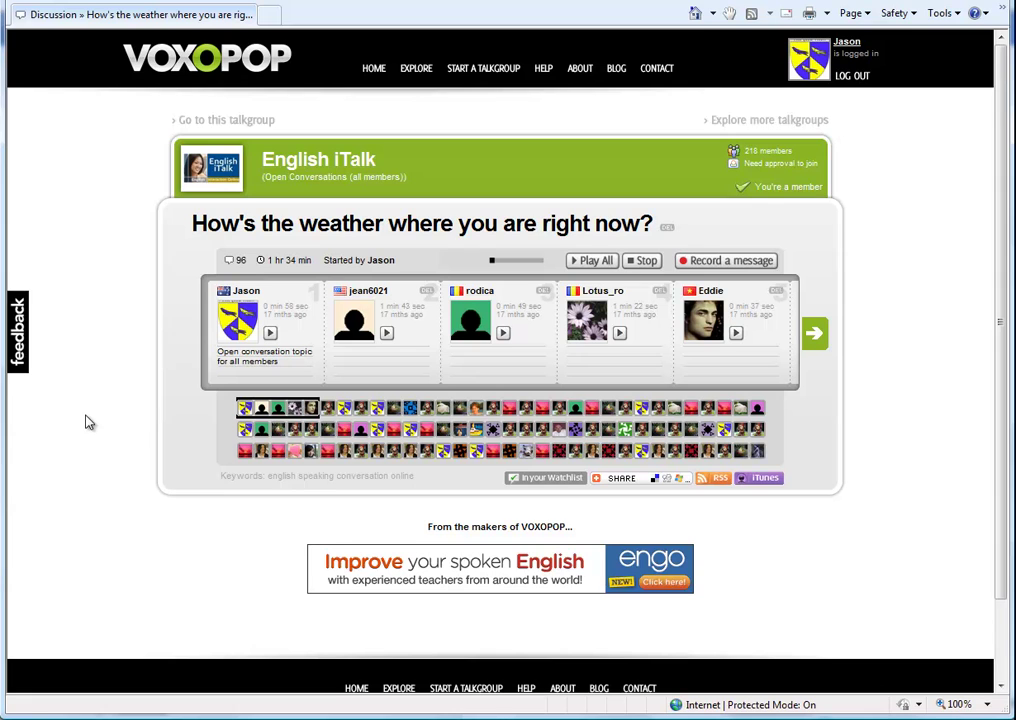
# Listen to part of the first and second messages in the discussion, pausing each one.
pyautogui.click(270, 334)
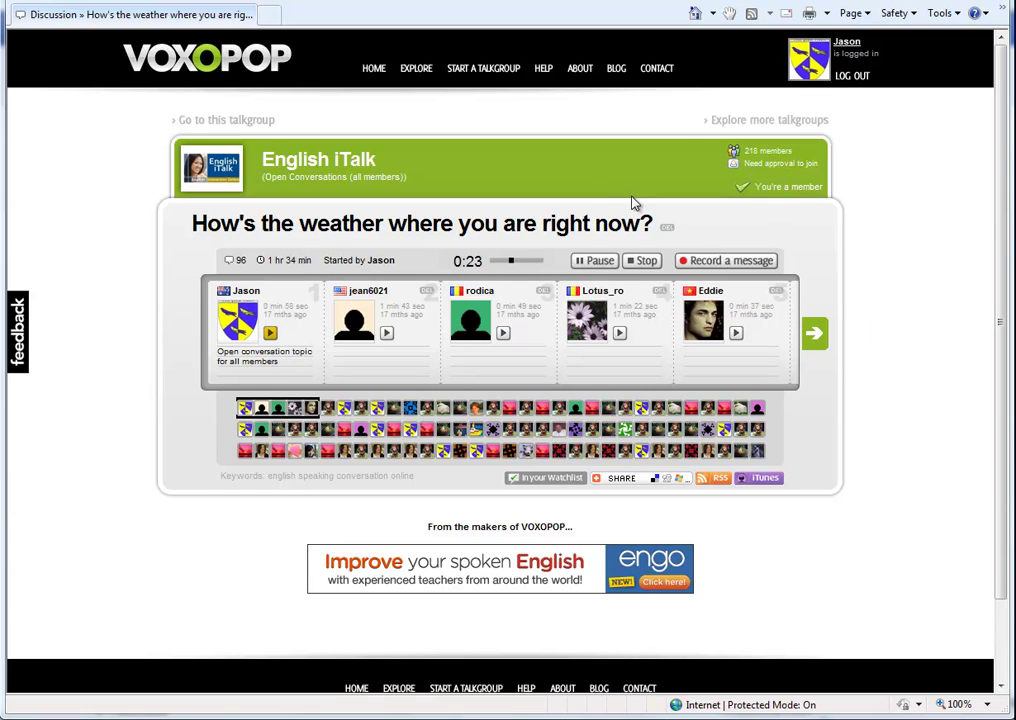
pyautogui.click(600, 261)
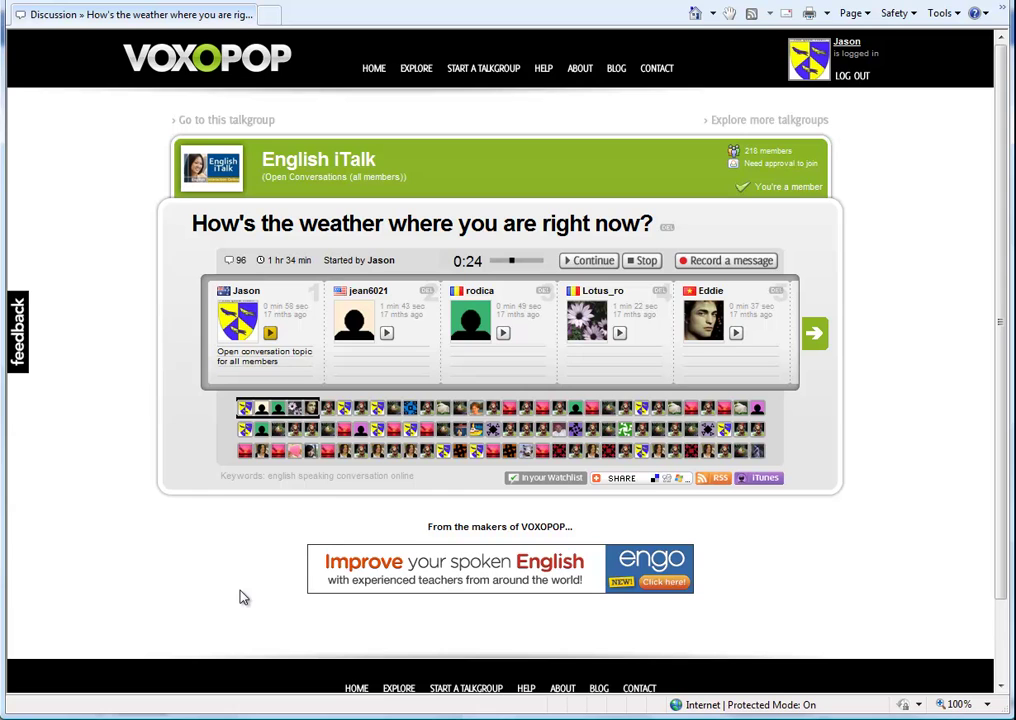
pyautogui.click(388, 333)
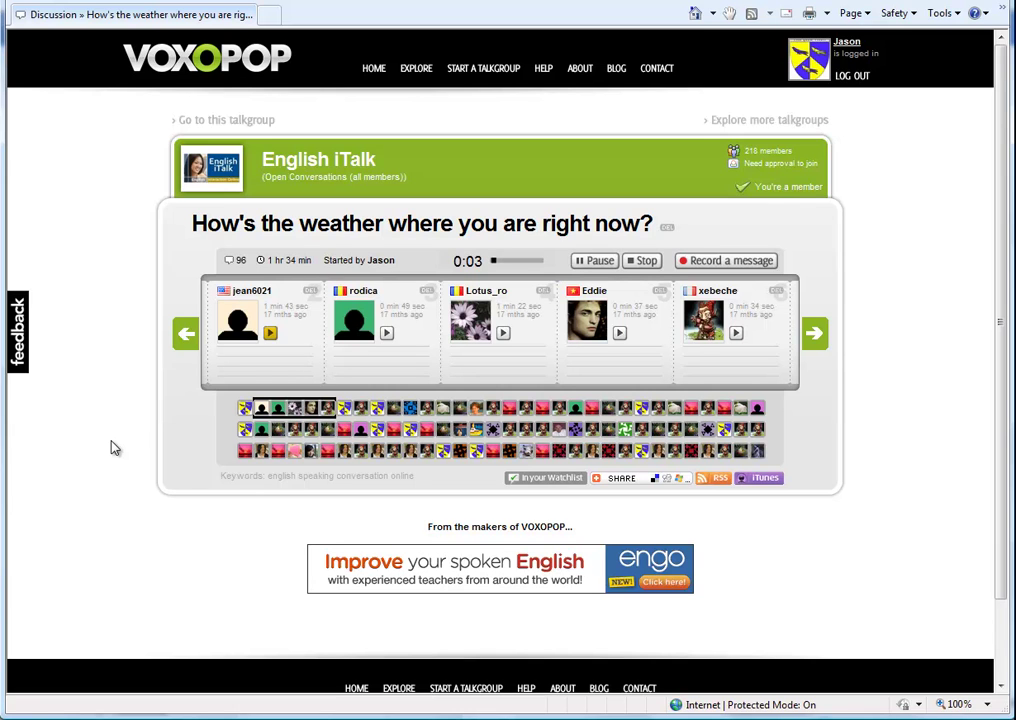
pyautogui.click(600, 262)
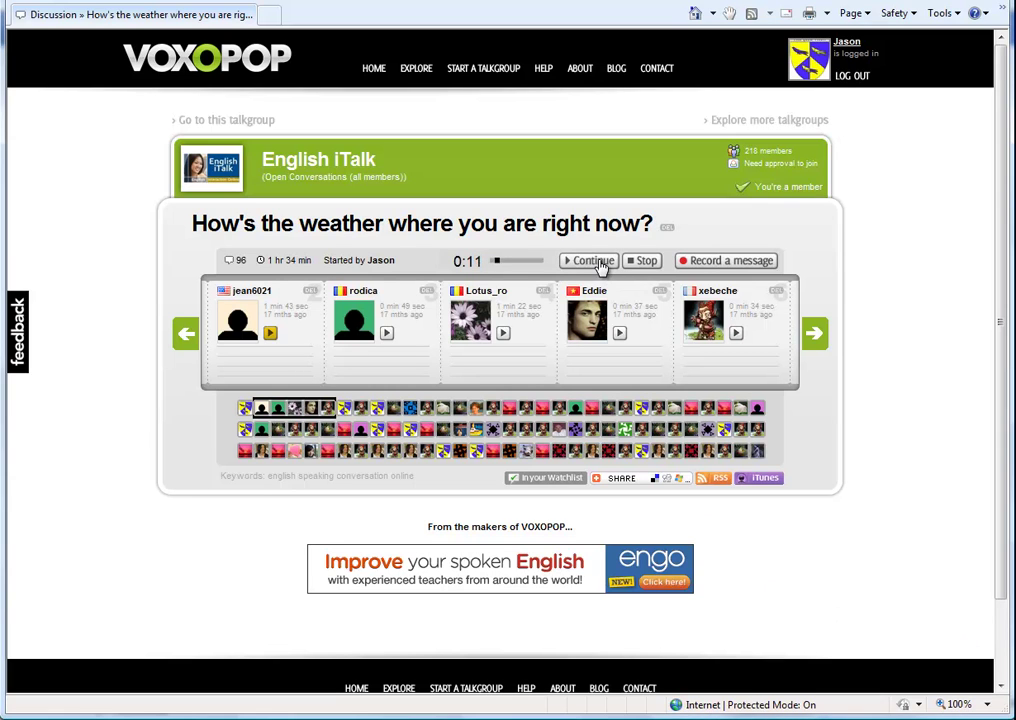
# Listen to parts of the fifth and seventh messages, pausing each one, and browse ahead to message 42.
pyautogui.click(619, 334)
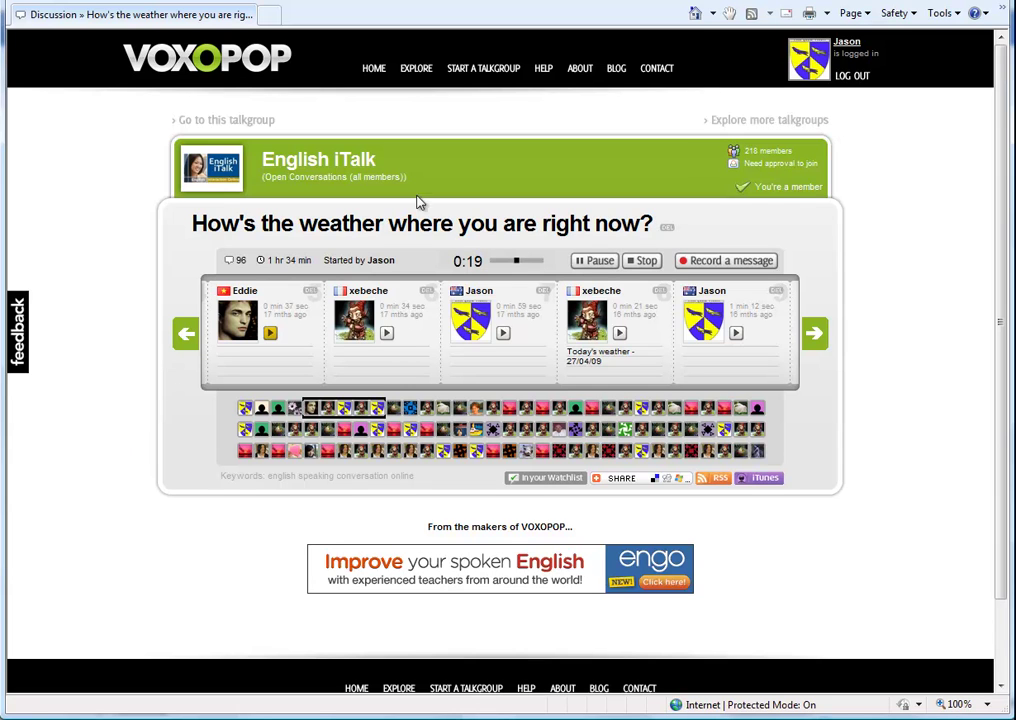
pyautogui.click(602, 262)
pyautogui.click(505, 335)
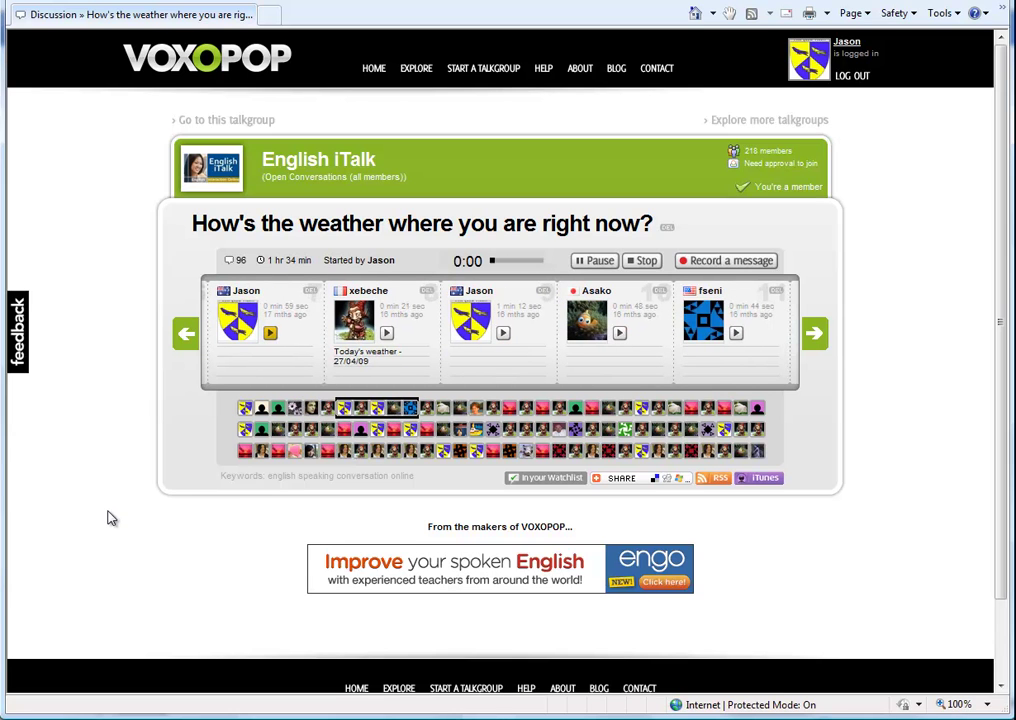
pyautogui.click(600, 261)
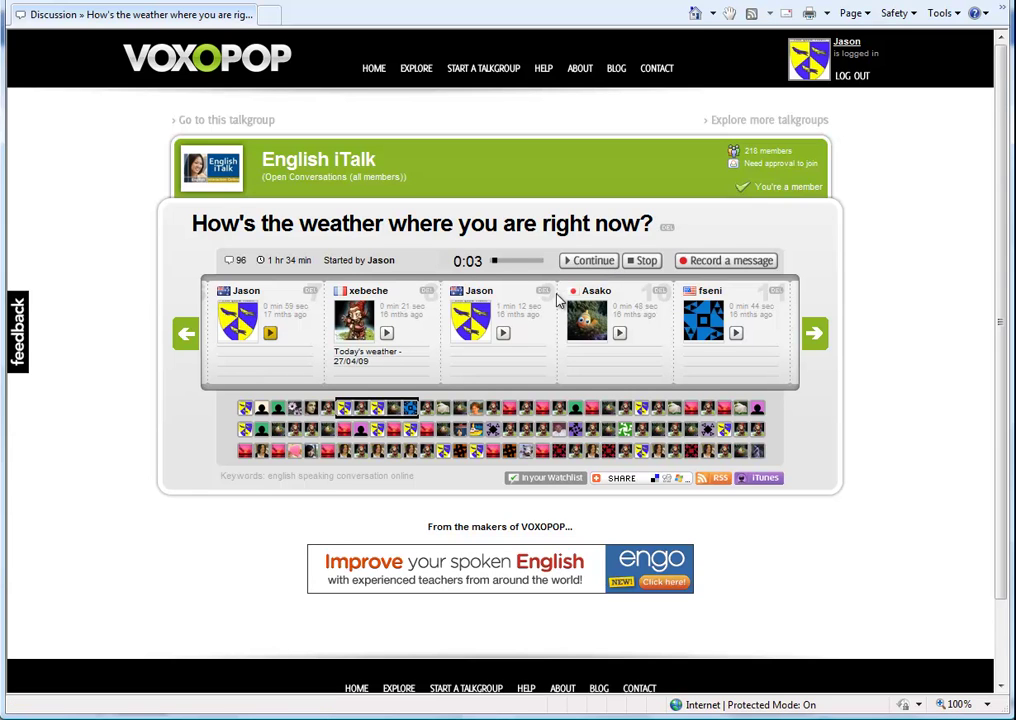
pyautogui.click(600, 264)
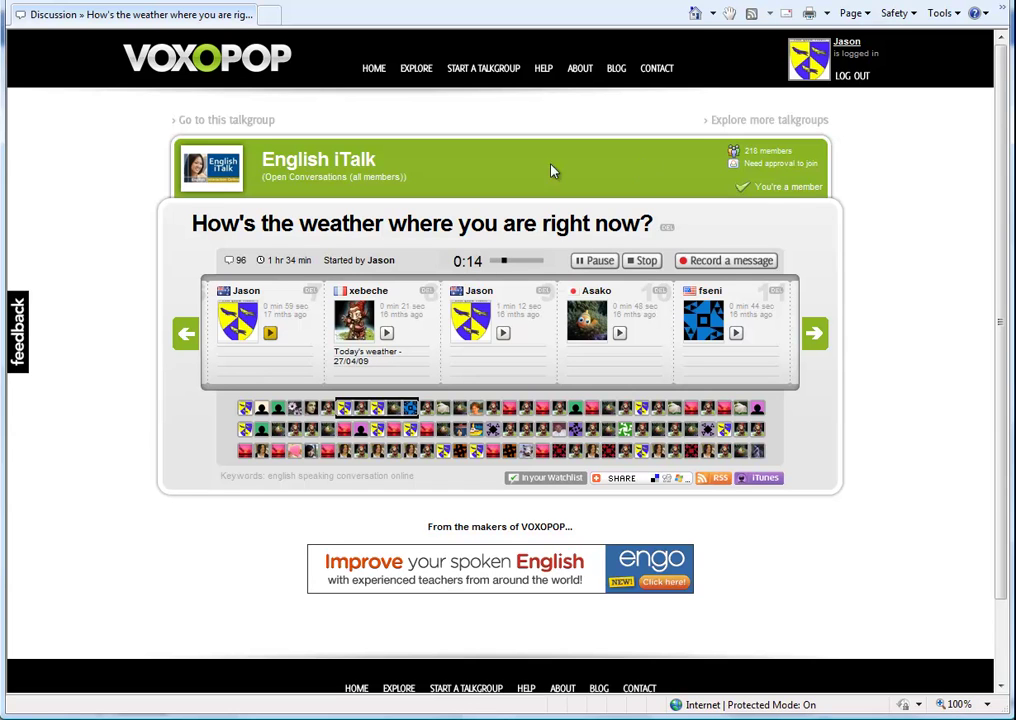
pyautogui.click(597, 261)
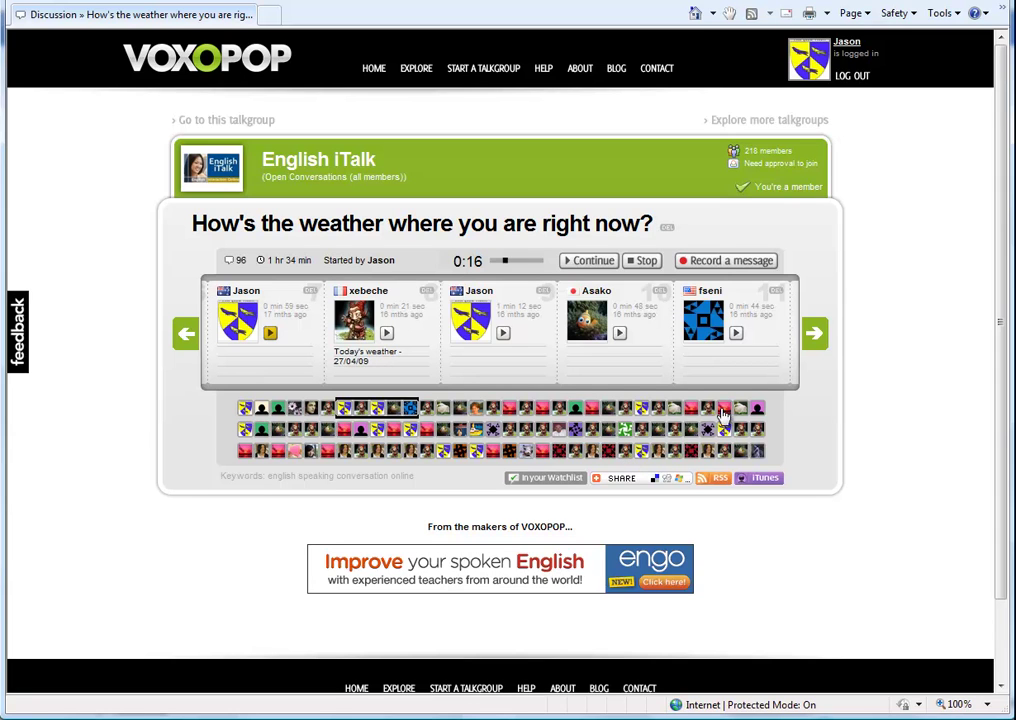
pyautogui.click(395, 430)
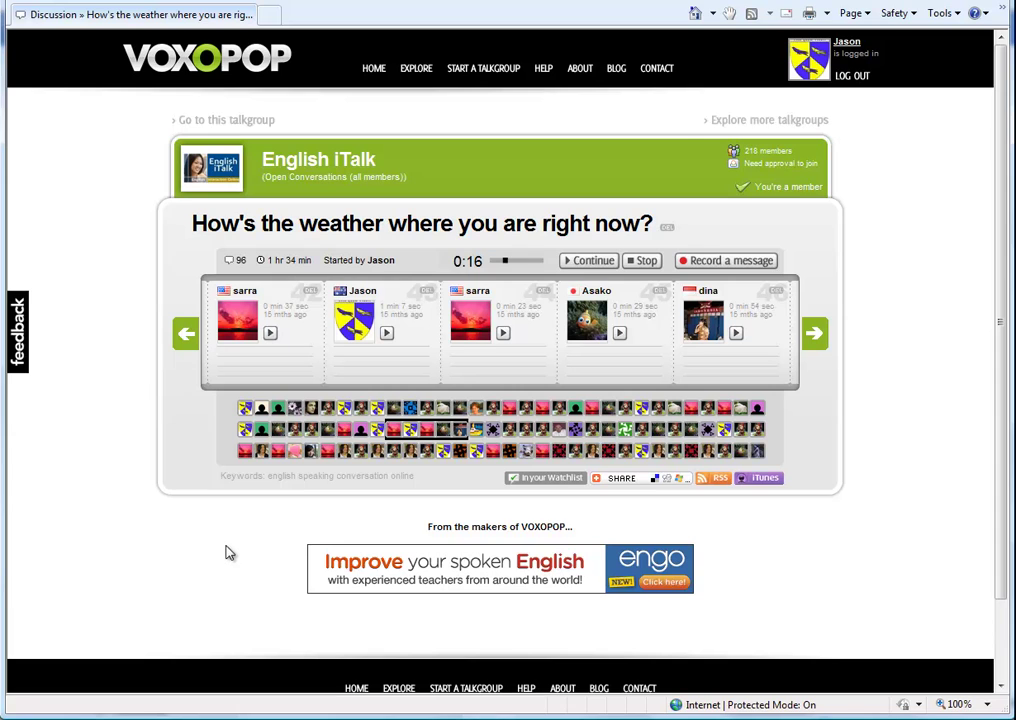
# Start a new voice message in the discussion, attach the text "Weather for today" and record about 21 seconds of audio.
pyautogui.click(718, 262)
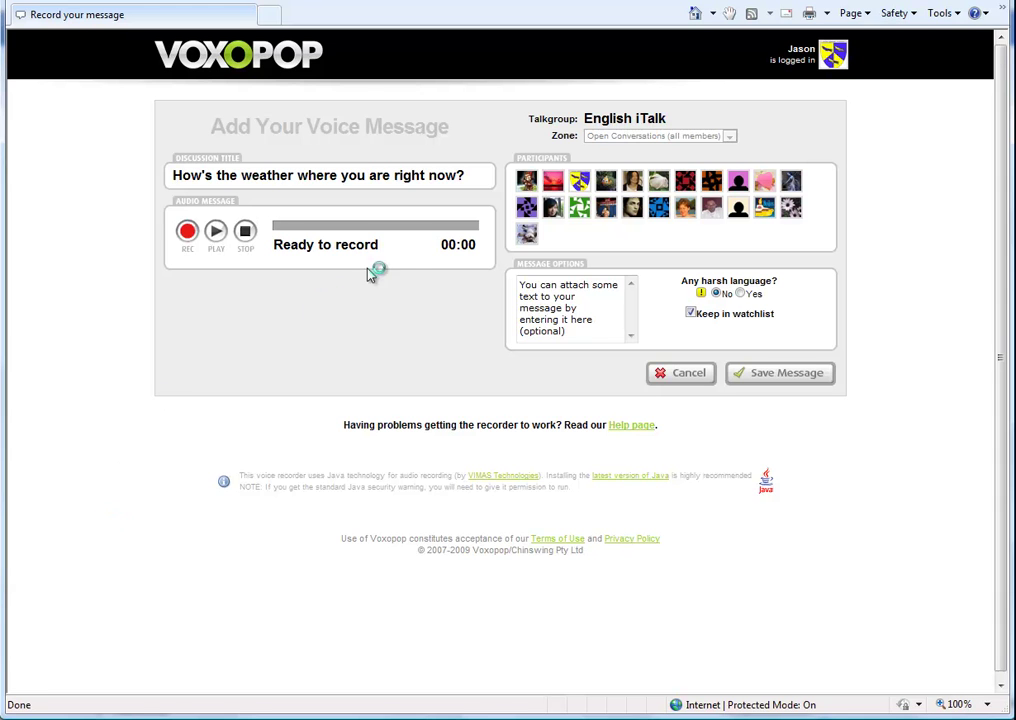
pyautogui.click(539, 309)
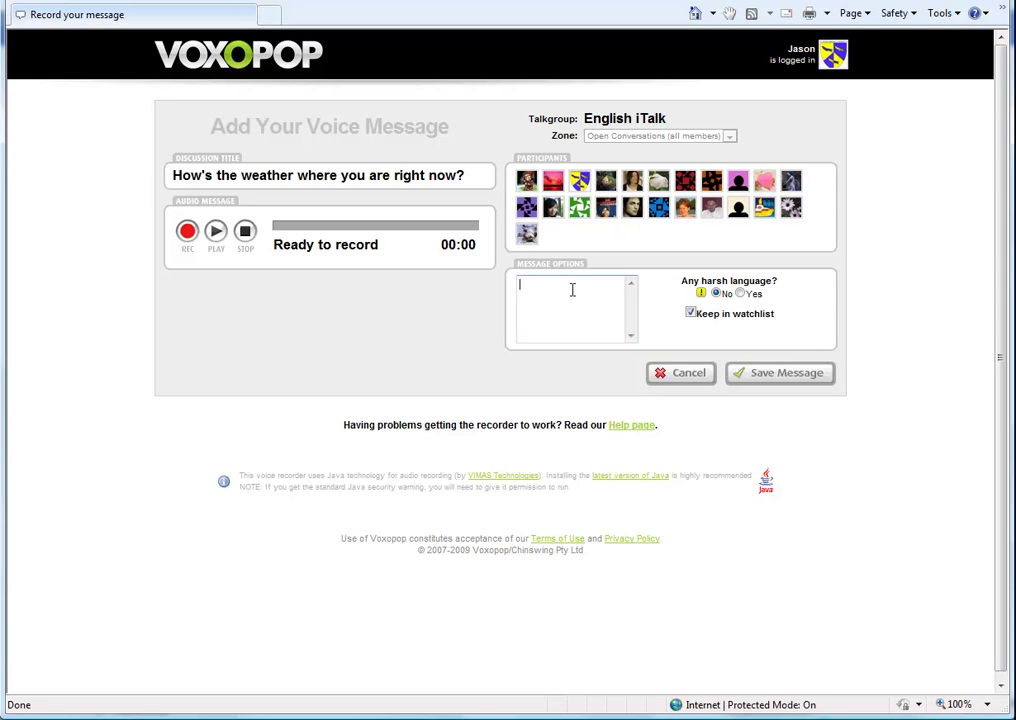
pyautogui.write('Weather for today')
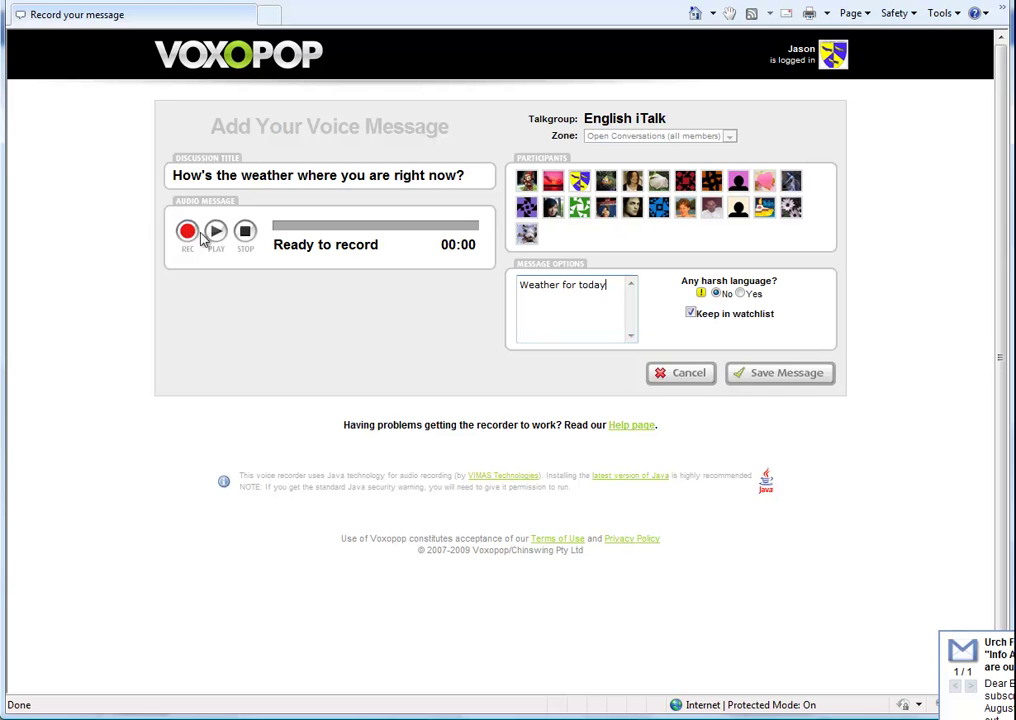
pyautogui.click(187, 231)
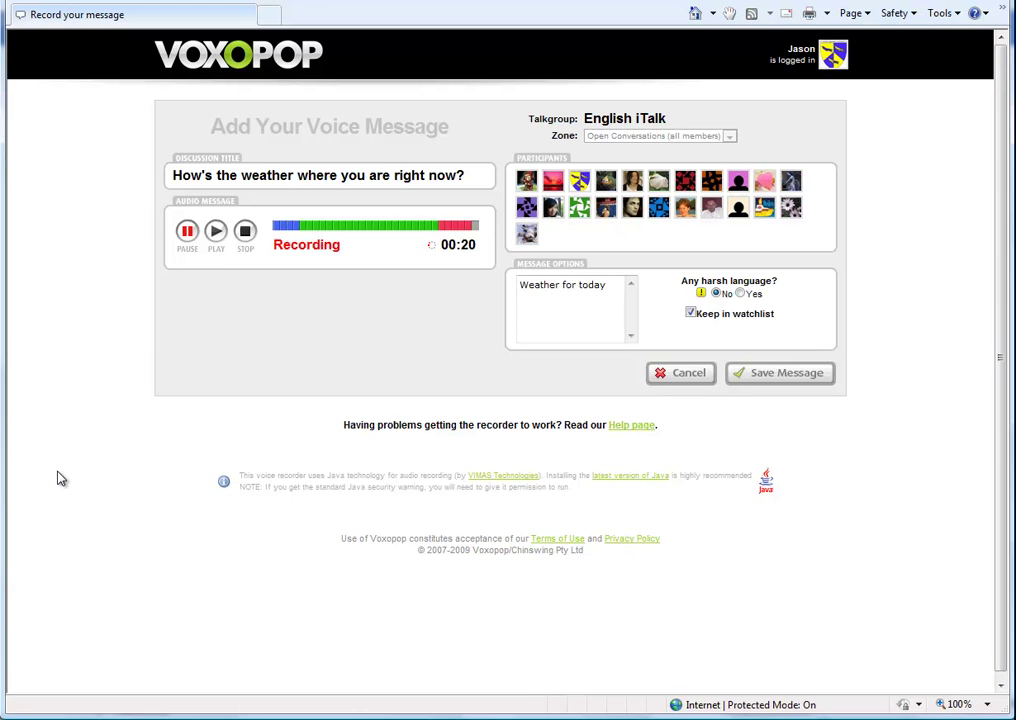
pyautogui.click(245, 232)
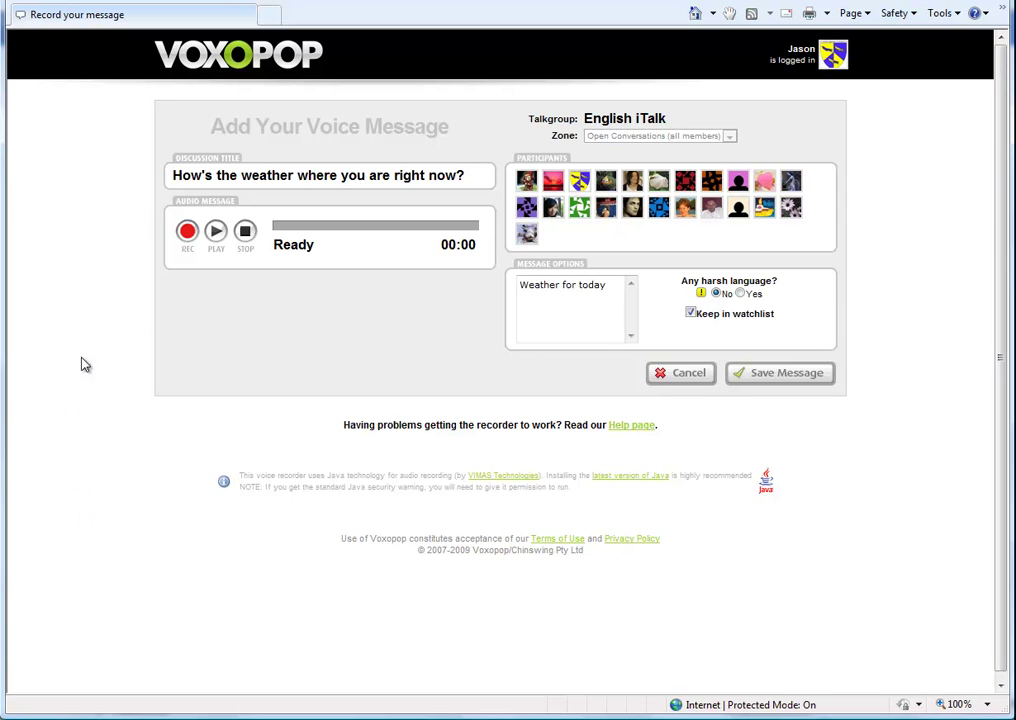
# Play back part of the recorded voice message, pause it, and save the message to the discussion.
pyautogui.click(216, 233)
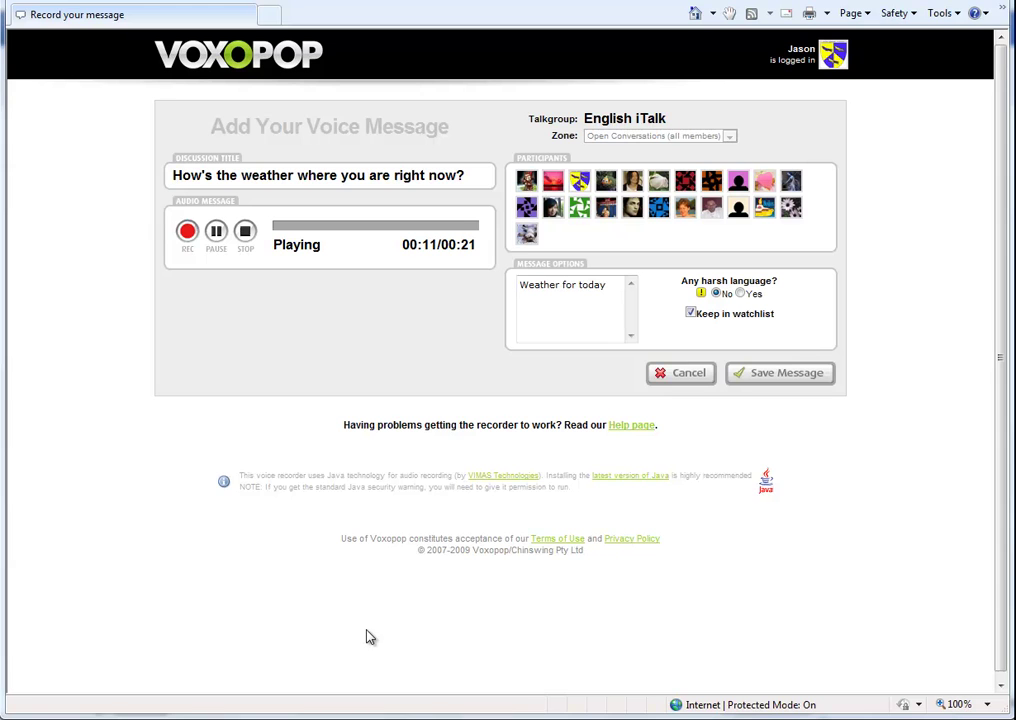
pyautogui.click(217, 232)
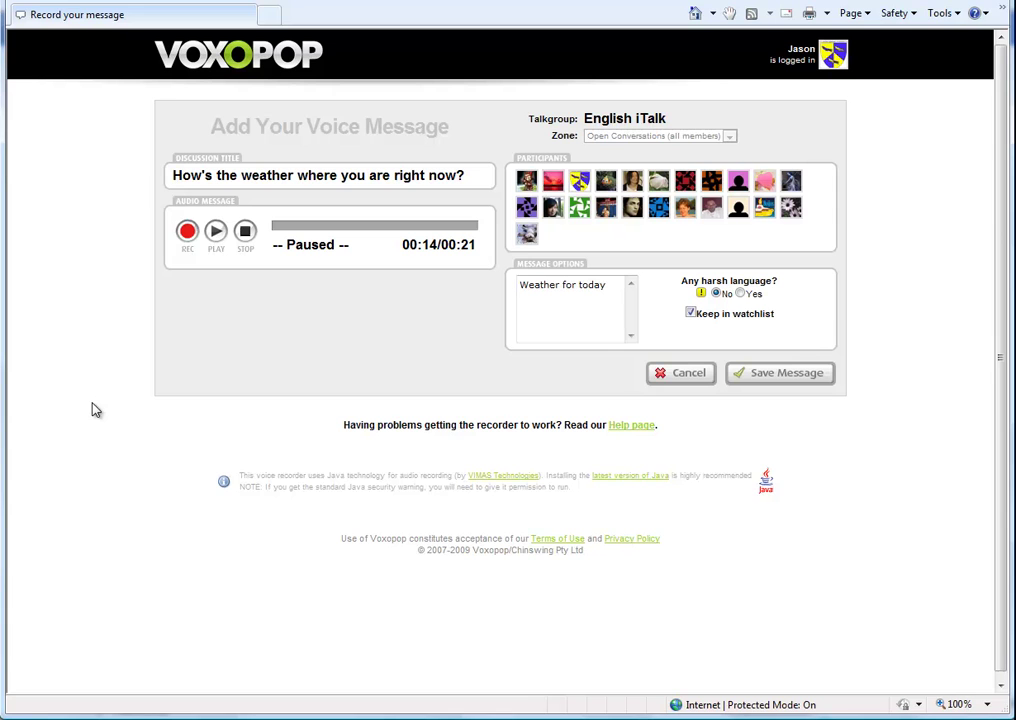
pyautogui.click(683, 375)
pyautogui.click(787, 381)
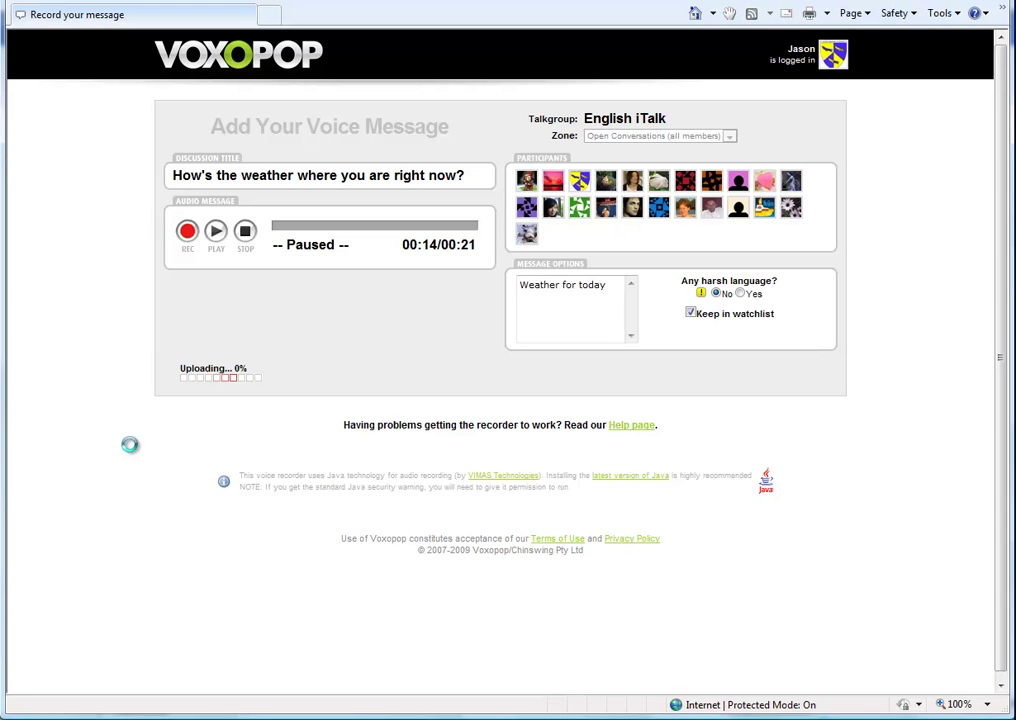
# Abandon the pending message upload and reopen the discussion "How's the weather where you are right now?" in the profile's English iTalk talkgroup.
pyautogui.click(246, 233)
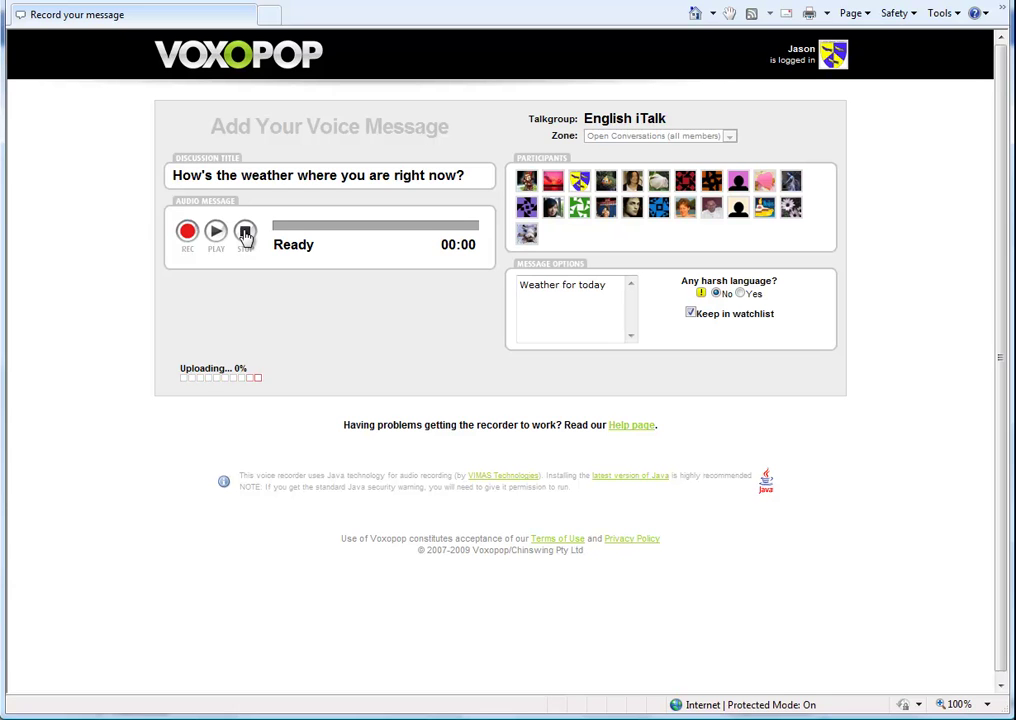
pyautogui.click(258, 62)
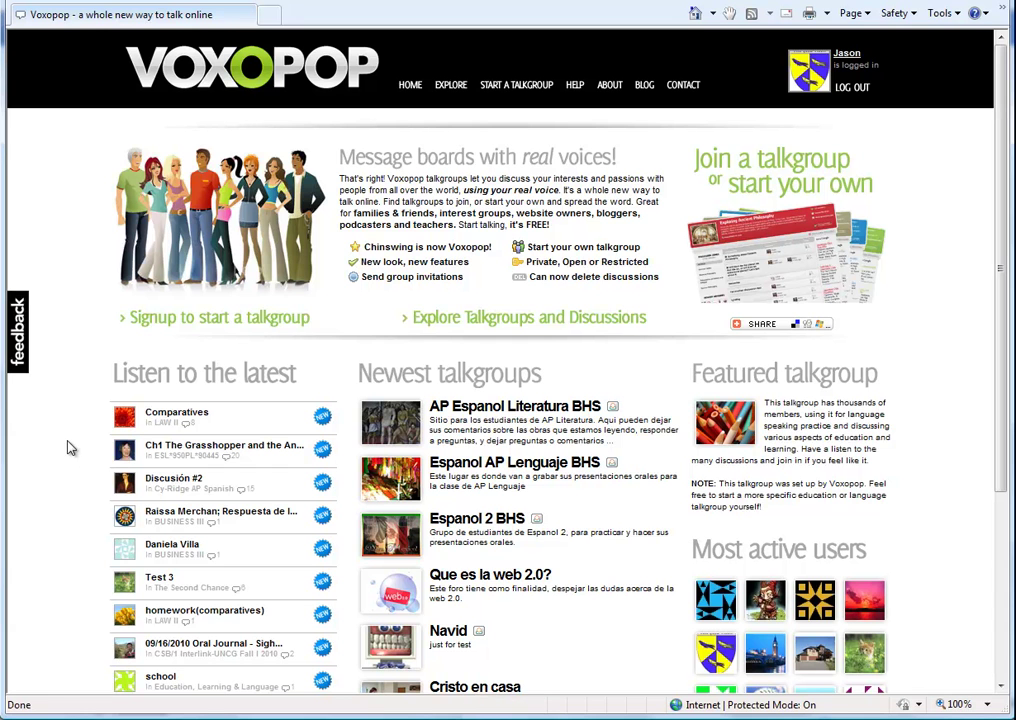
pyautogui.click(847, 53)
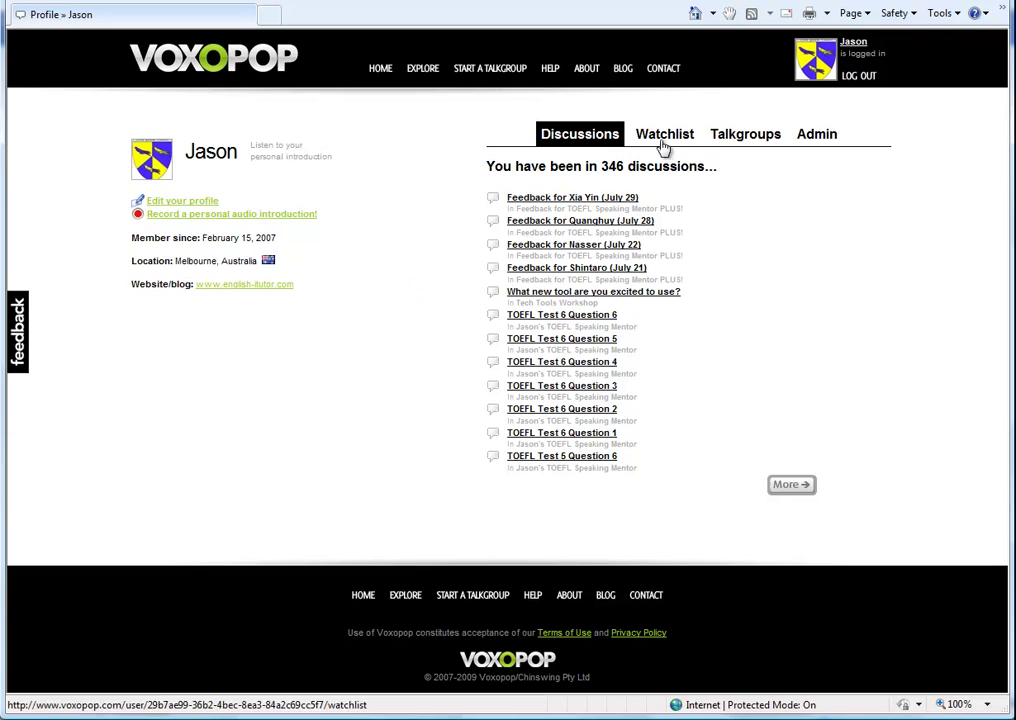
pyautogui.click(770, 140)
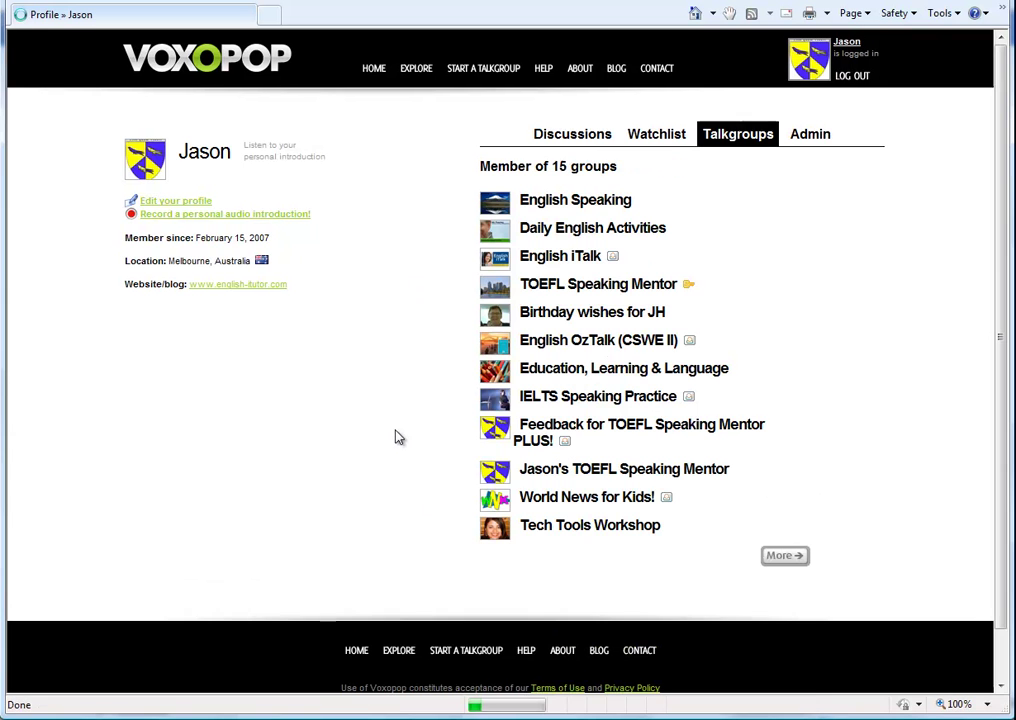
pyautogui.click(553, 256)
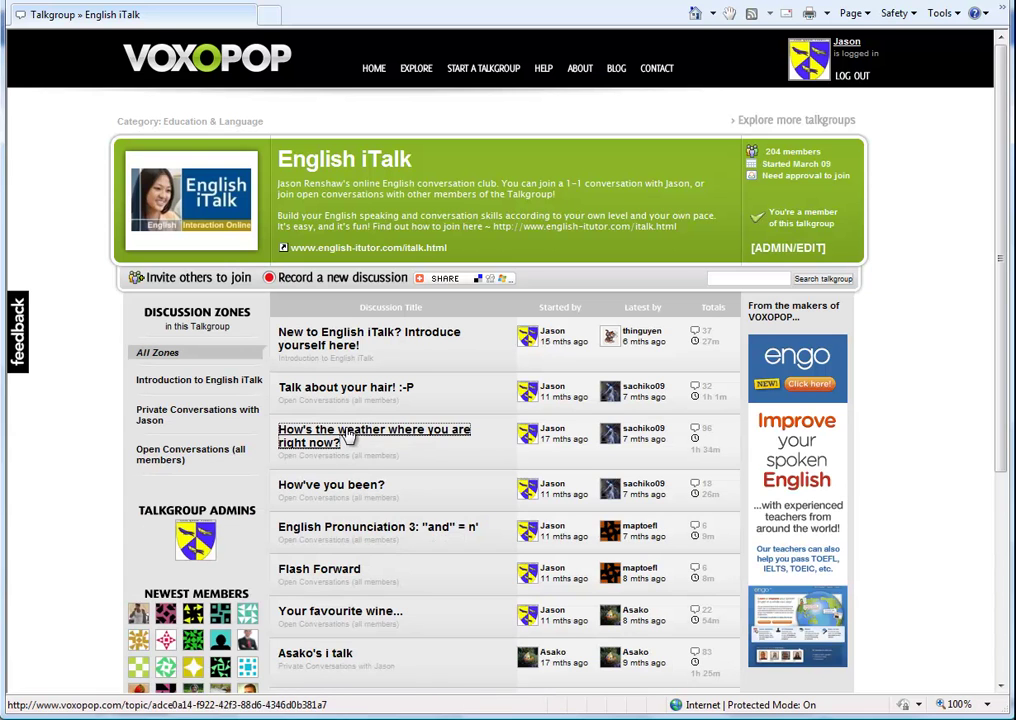
pyautogui.click(348, 437)
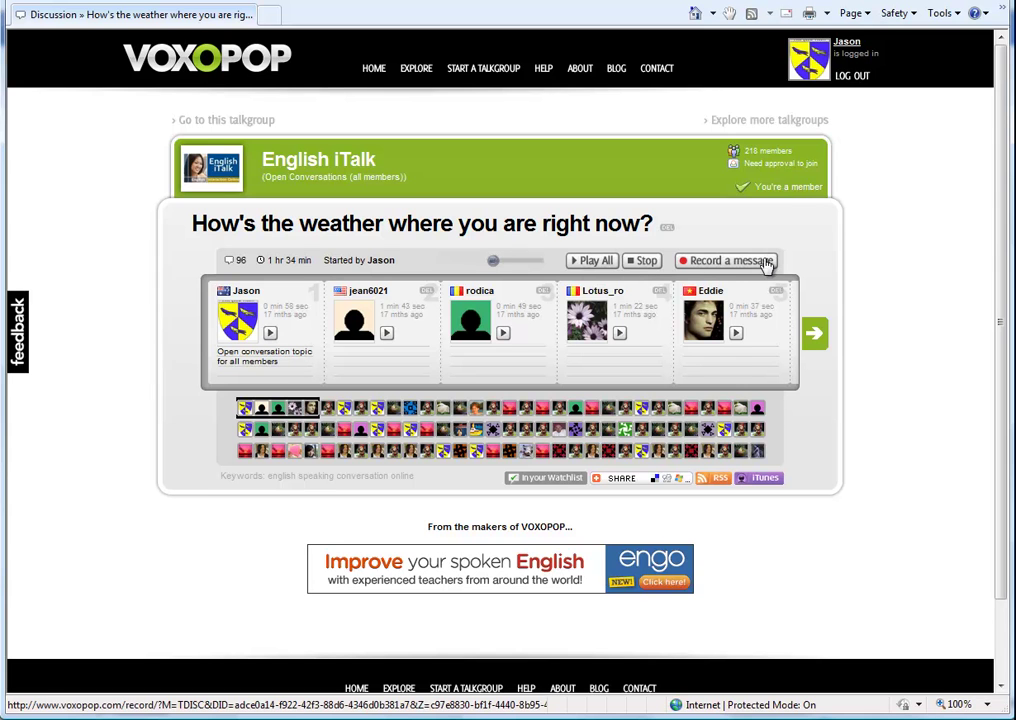
# Record a new voice message of about 8 seconds with the attached text "Weather for today" and save it to the discussion.
pyautogui.click(745, 261)
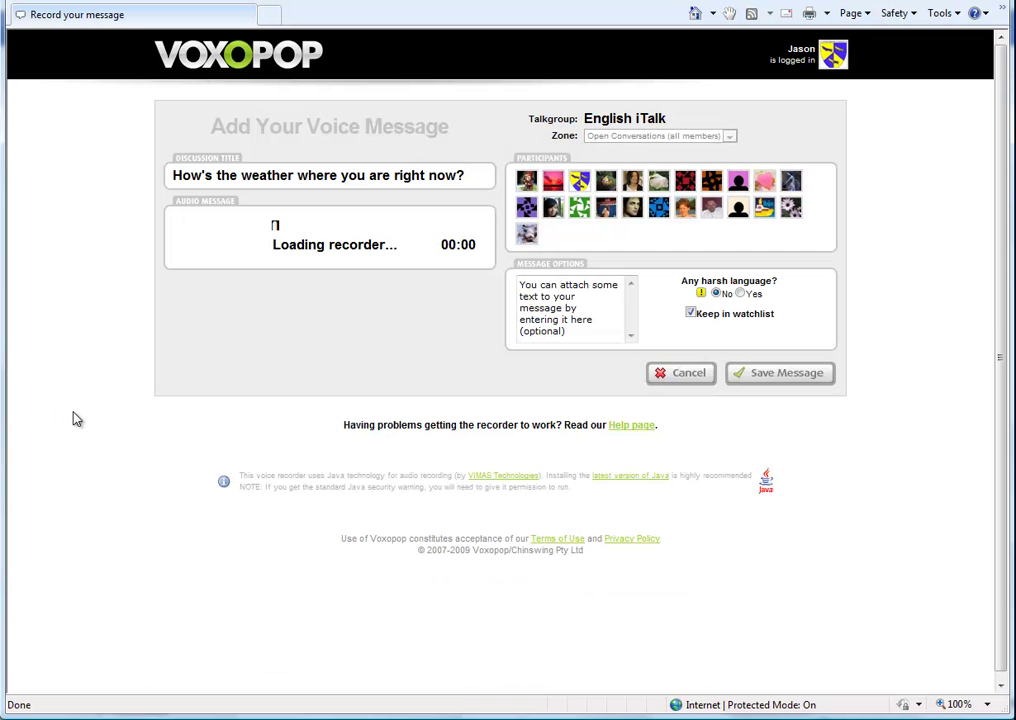
pyautogui.click(550, 300)
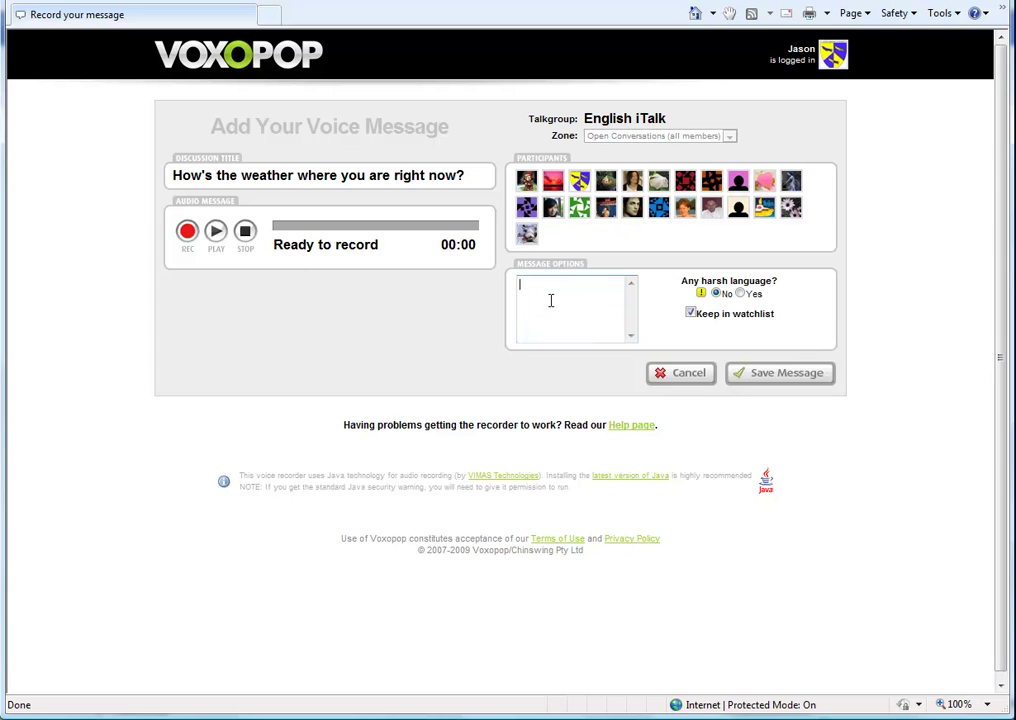
pyautogui.write('Weather for today')
pyautogui.click(187, 231)
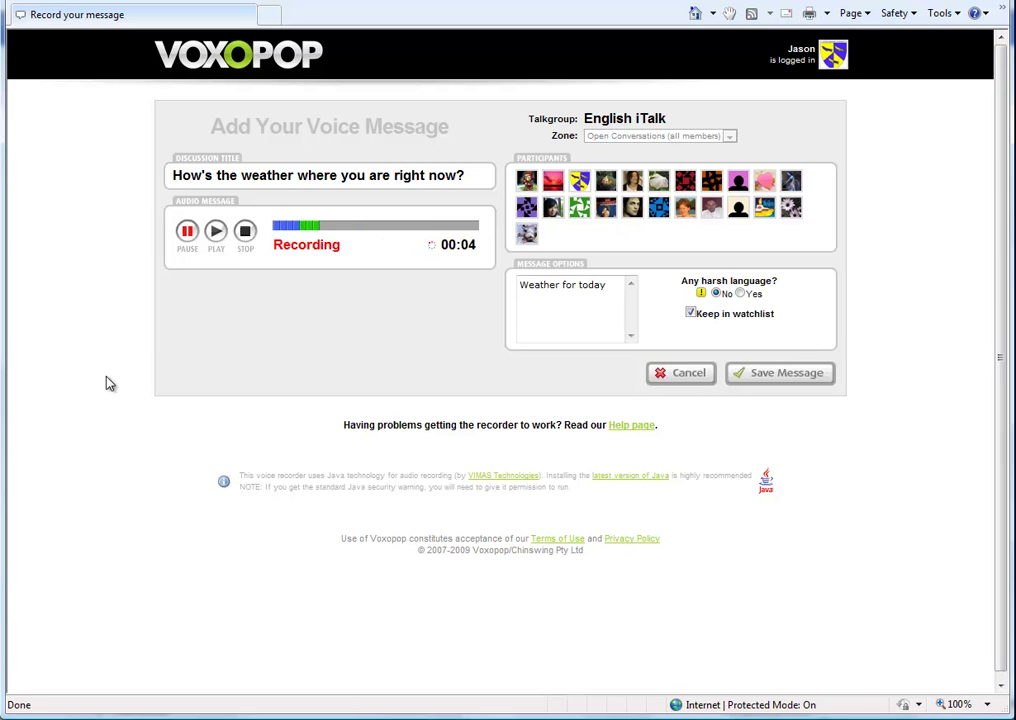
pyautogui.click(244, 231)
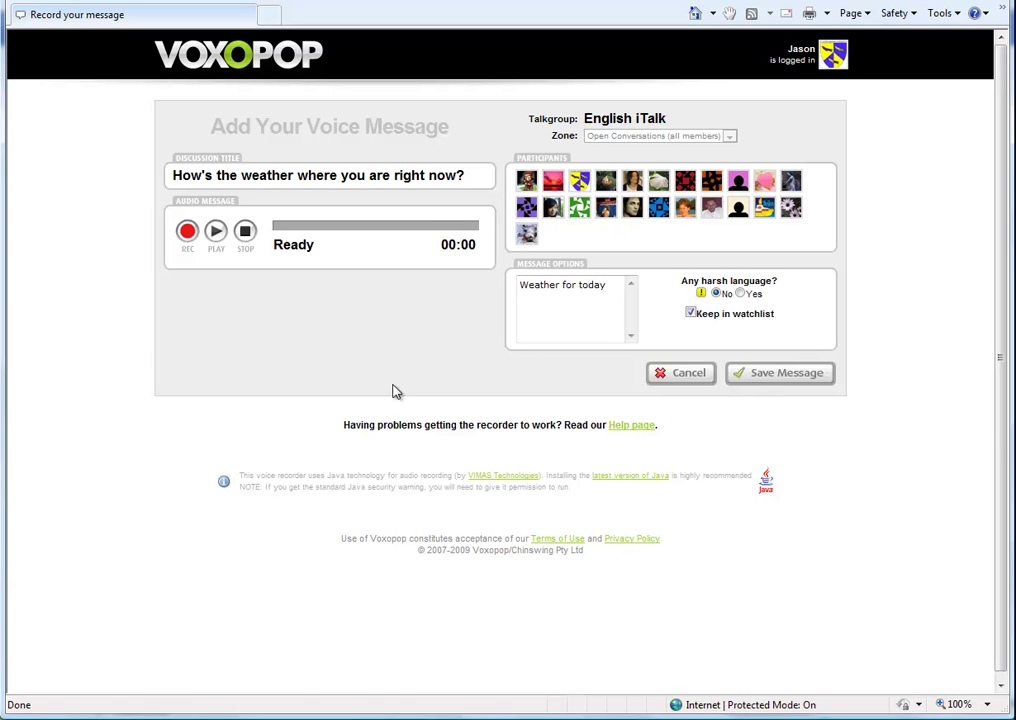
pyautogui.click(768, 376)
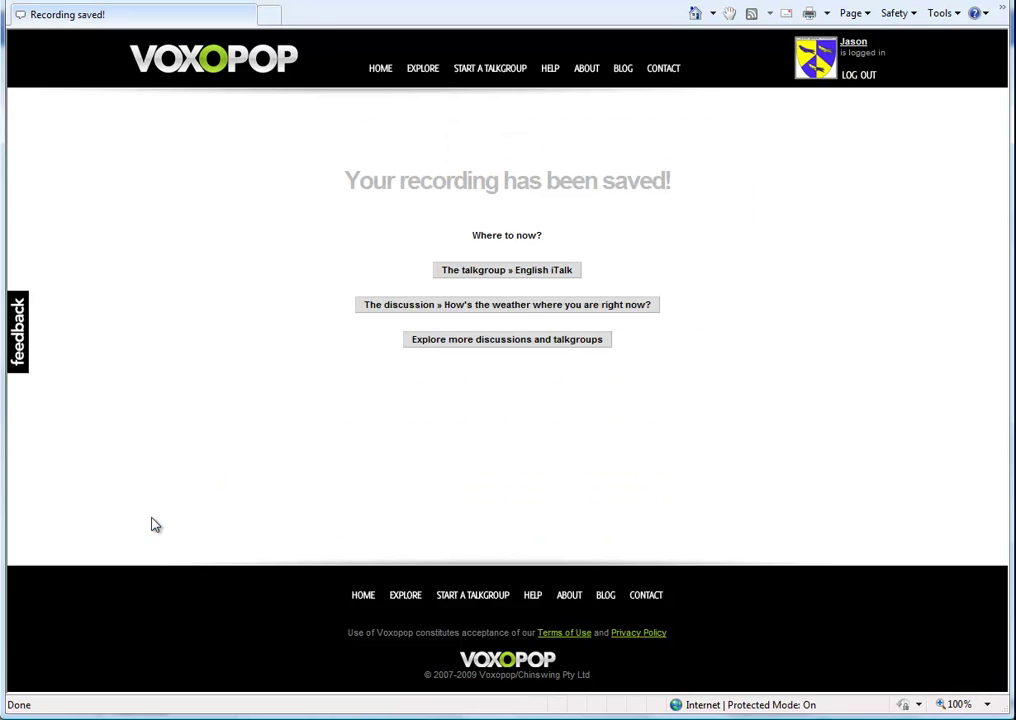
# Return to the discussion, play back the newly saved "Weather for today" message, and delete it from the discussion.
pyautogui.click(556, 305)
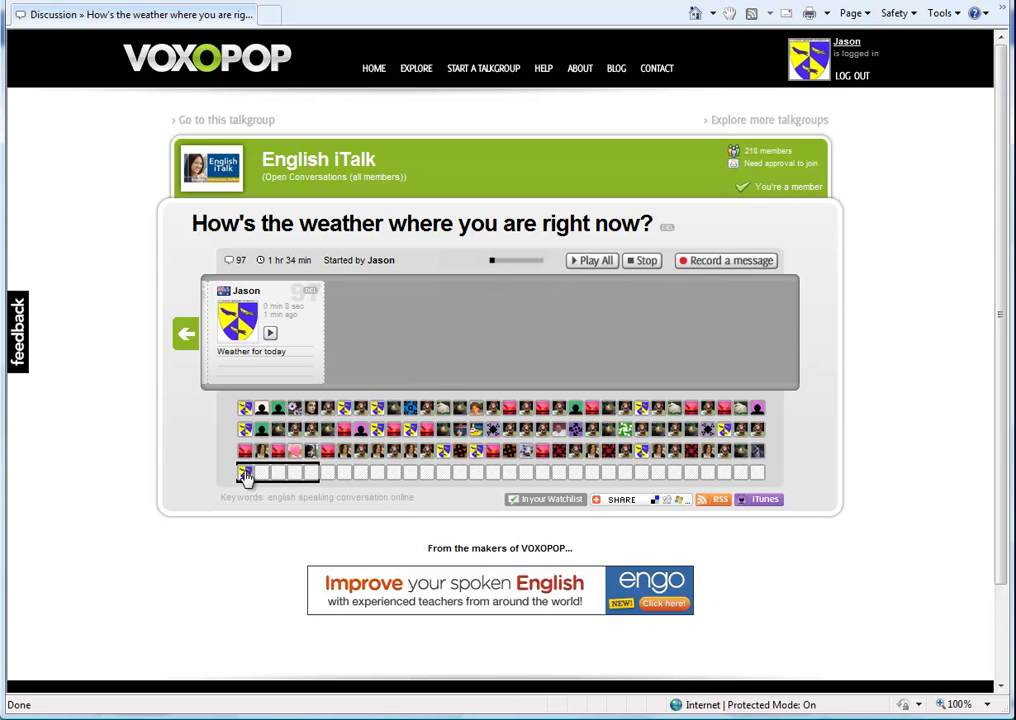
pyautogui.click(270, 334)
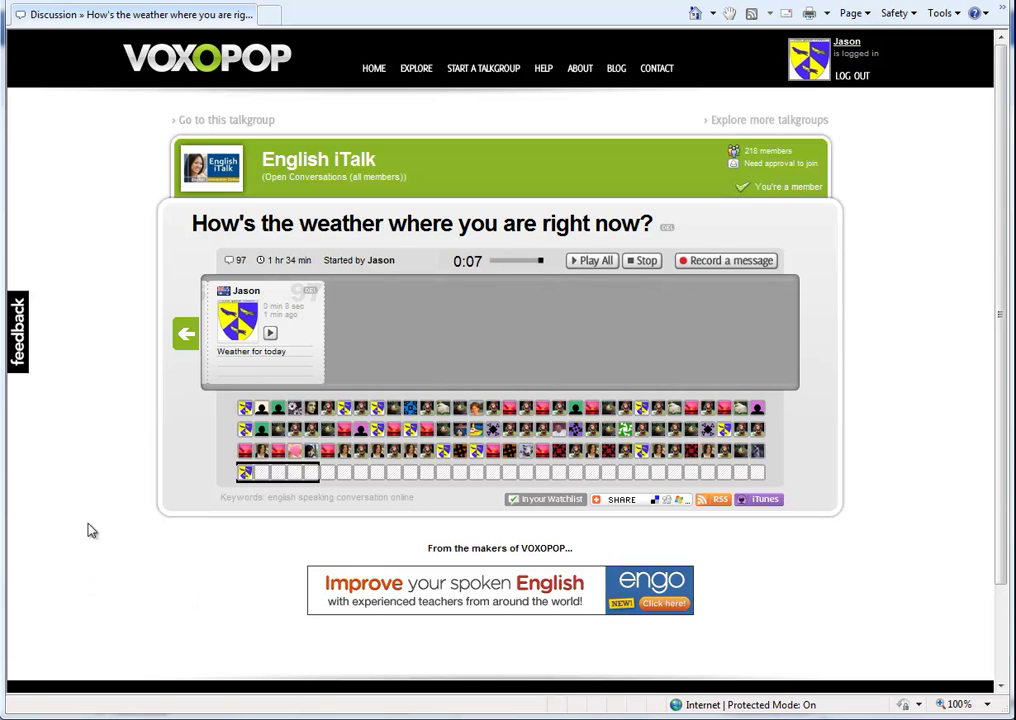
pyautogui.click(311, 293)
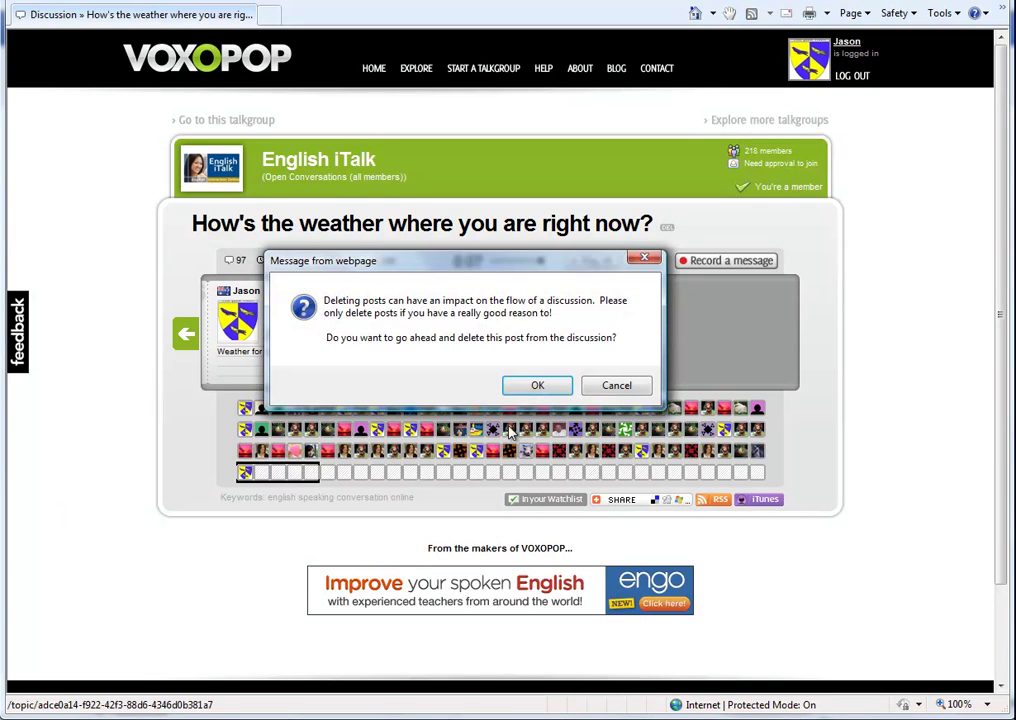
pyautogui.click(537, 385)
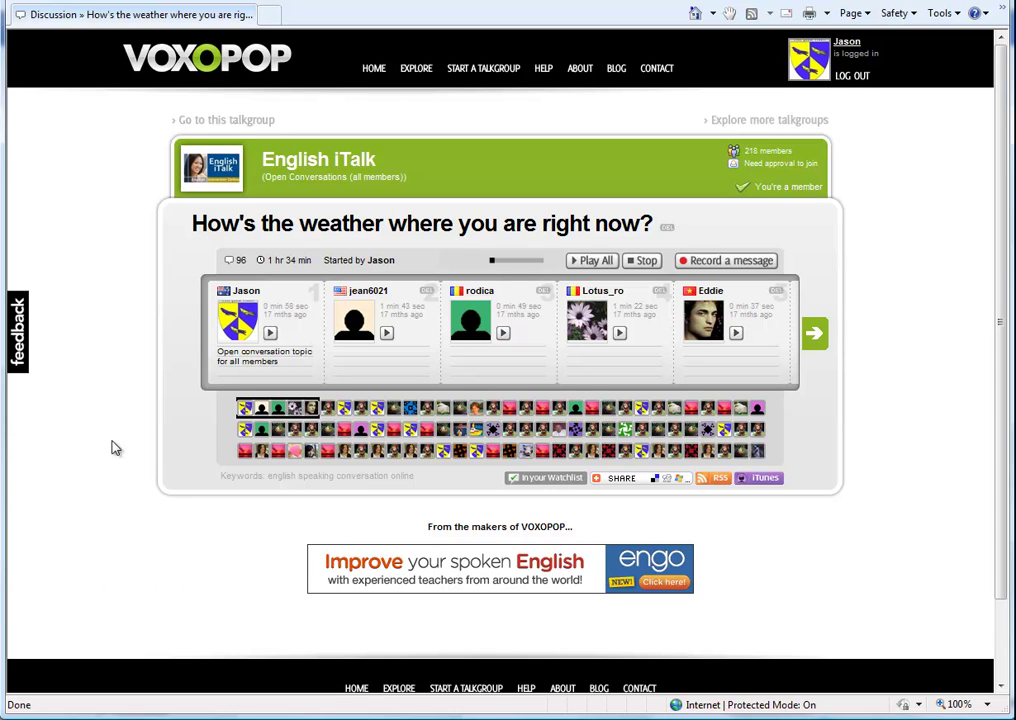
# Start a new talkgroup named "English Chat" with the type Social group and the category Education & Language.
pyautogui.click(500, 69)
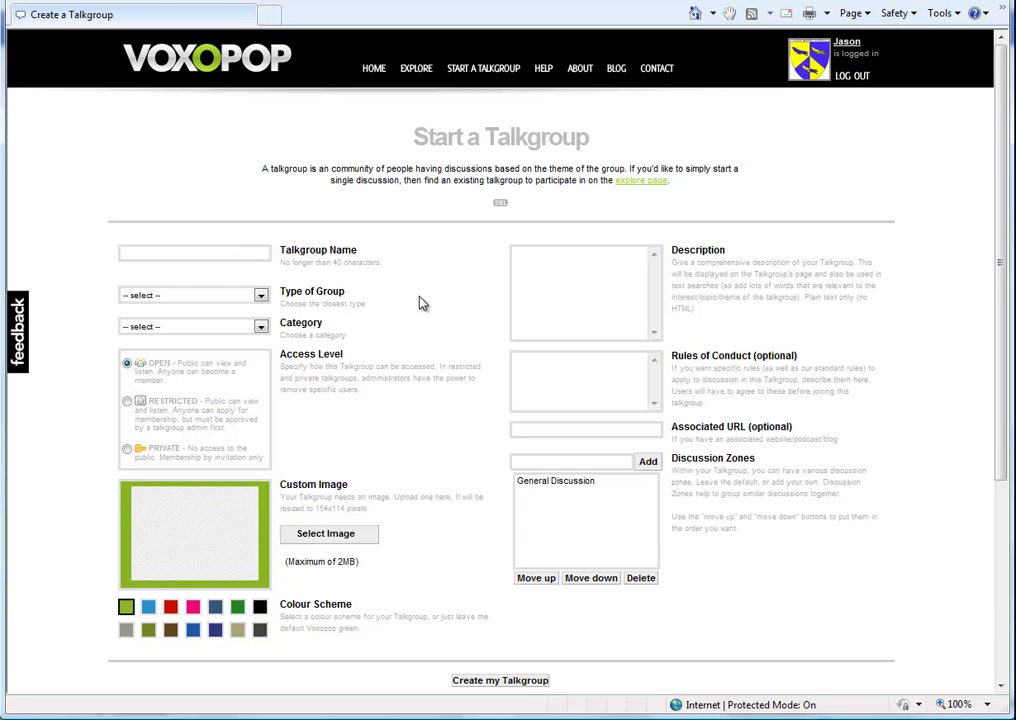
pyautogui.write('English ')
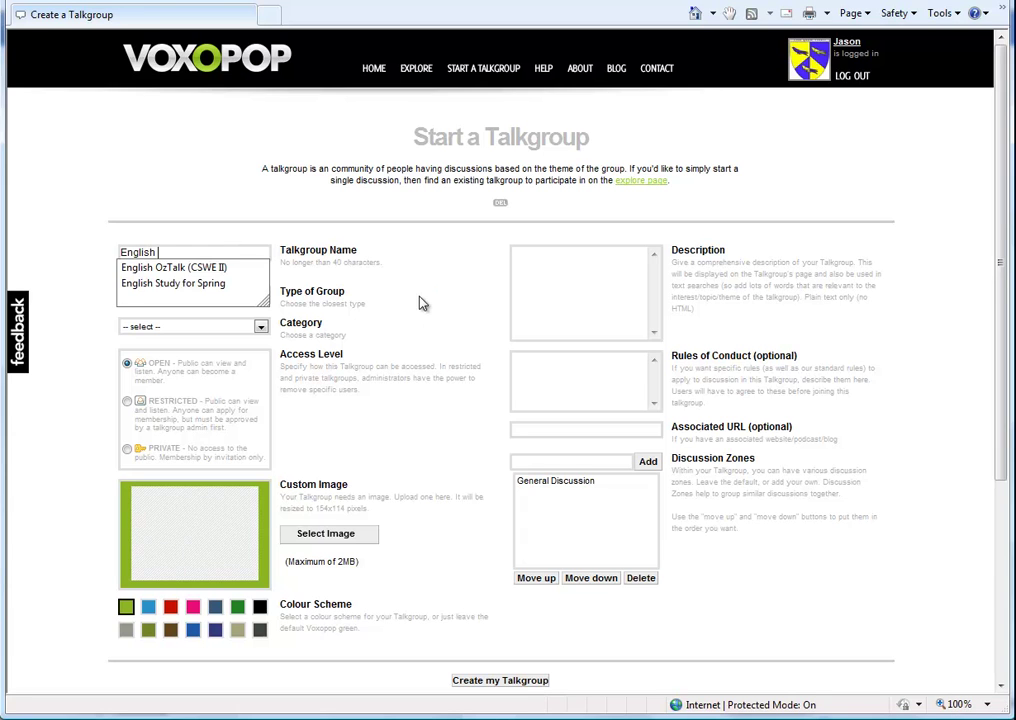
pyautogui.write('Chat')
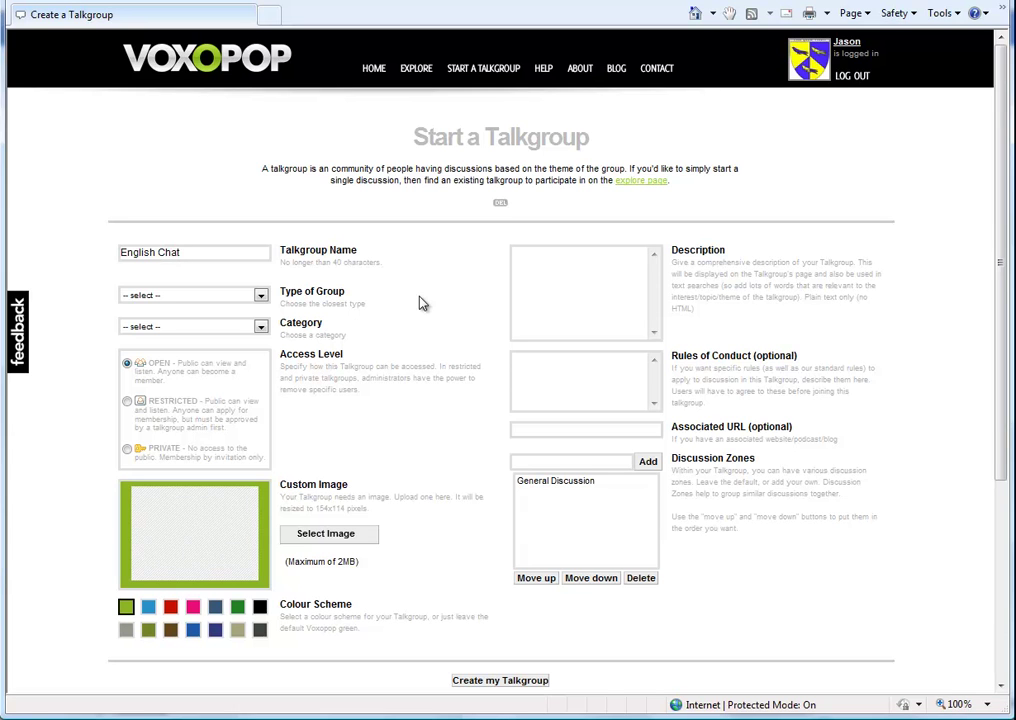
pyautogui.click(260, 295)
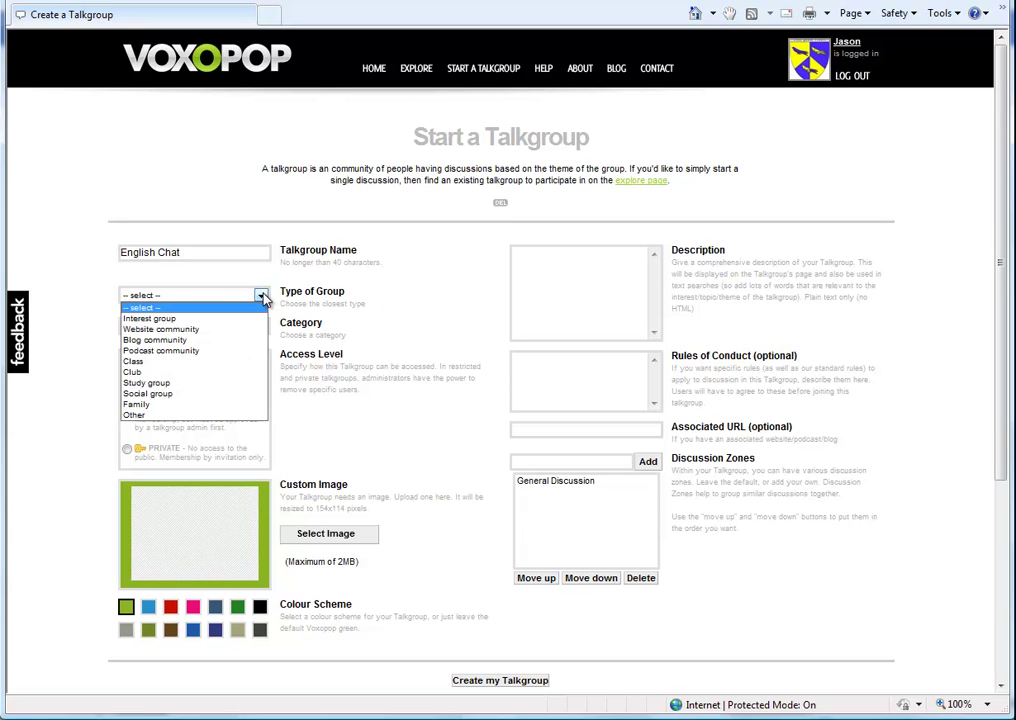
pyautogui.click(232, 400)
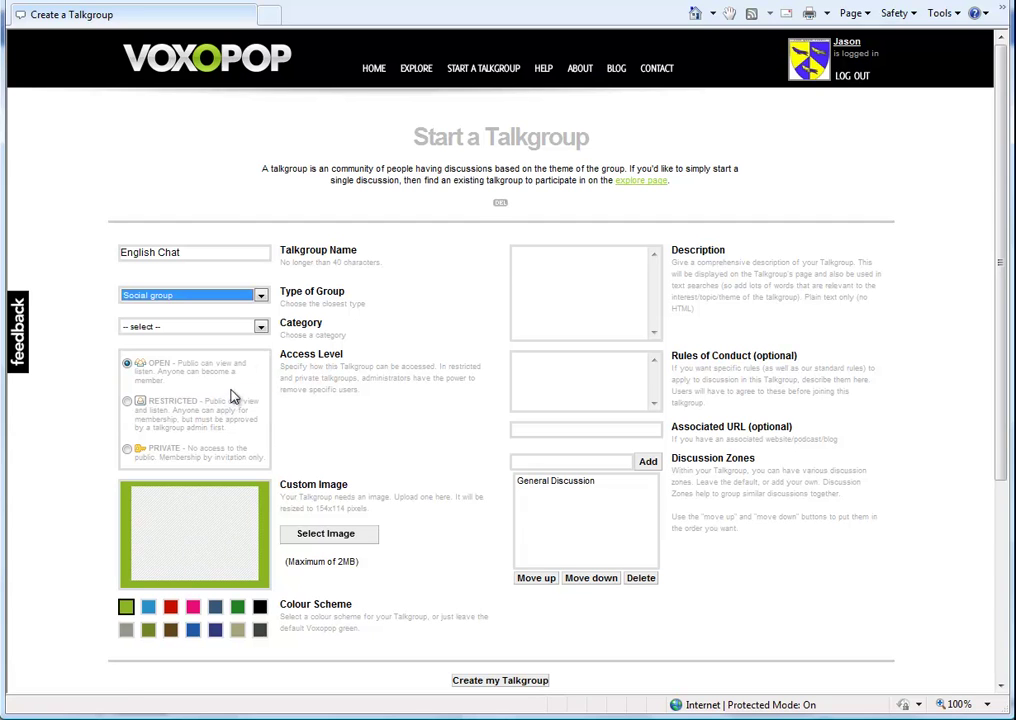
pyautogui.click(259, 327)
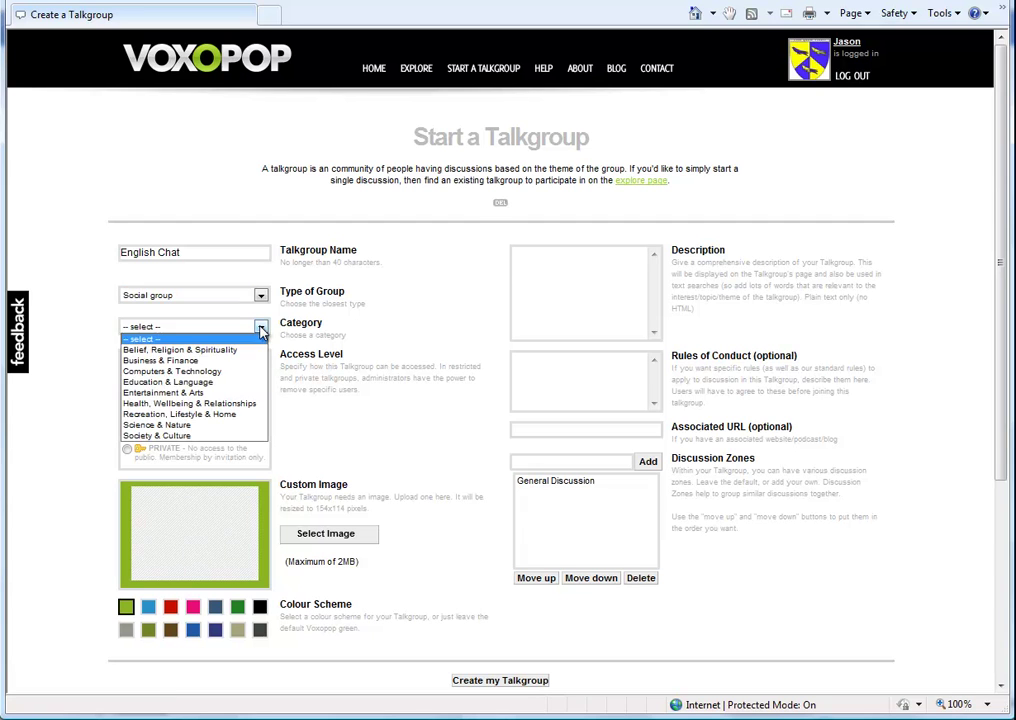
pyautogui.click(236, 382)
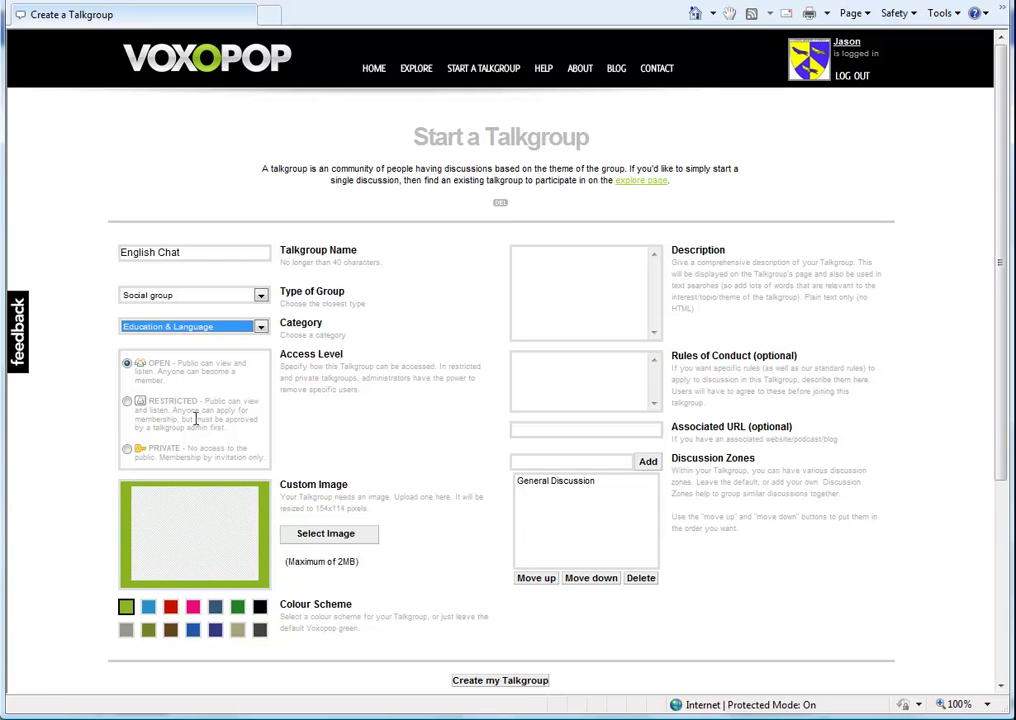
# Set the new talkgroup's access level to Restricted.
pyautogui.click(127, 401)
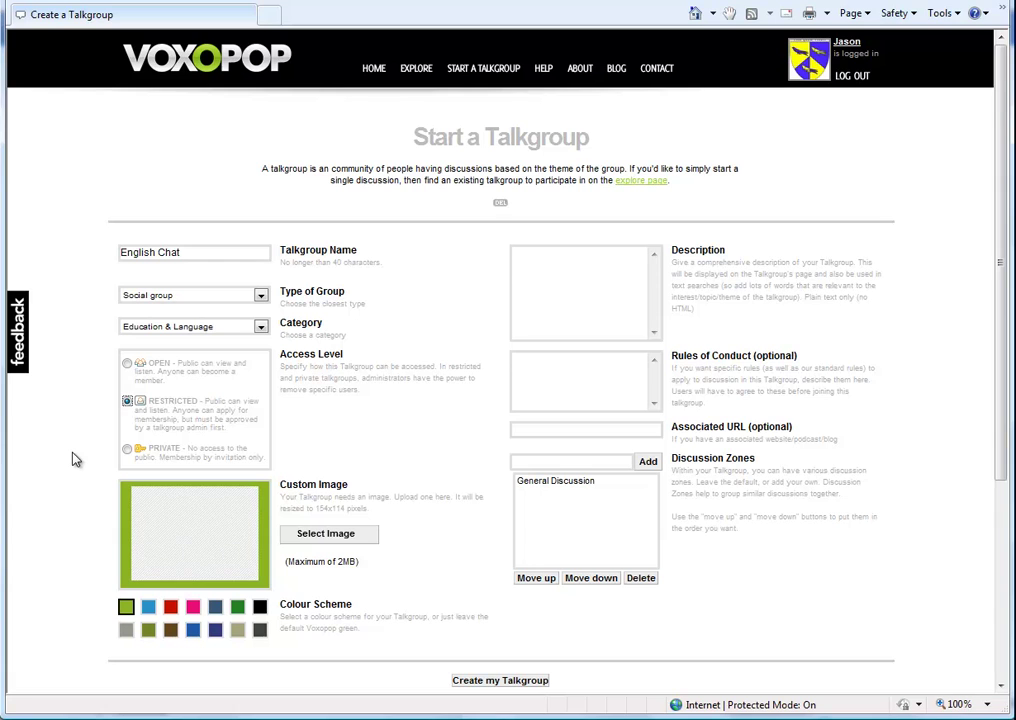
pyautogui.click(127, 449)
pyautogui.click(157, 408)
# Upload the image 06mind-650 from the Pictures folder as the talkgroup's custom image.
pyautogui.click(328, 537)
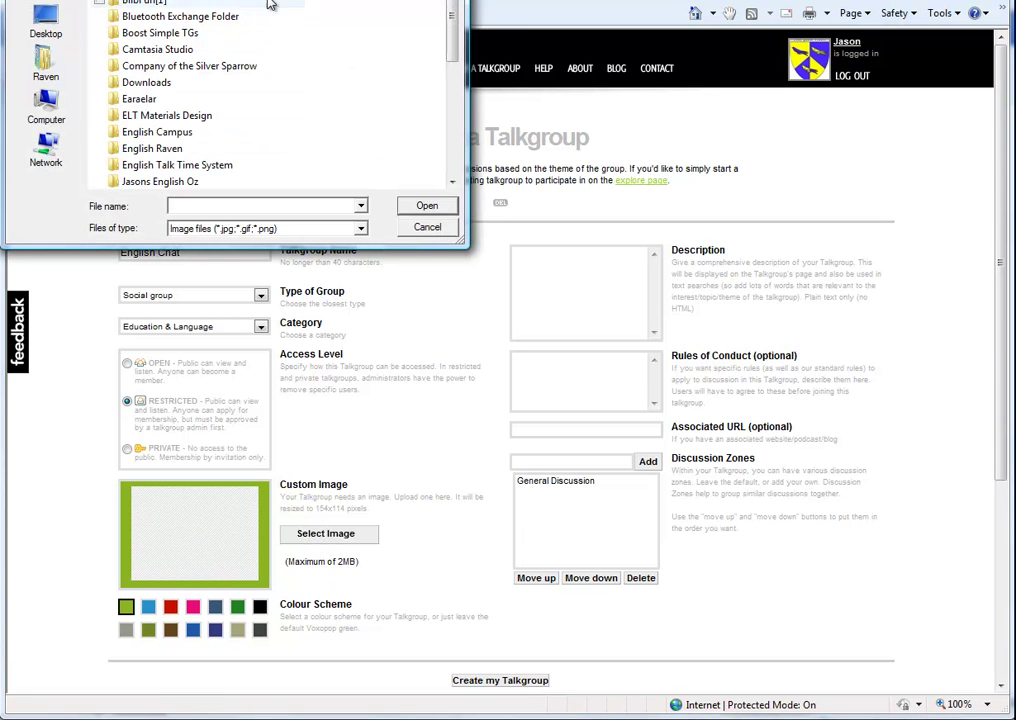
pyautogui.scroll(3, 155, 90)
pyautogui.doubleClick(281, 4)
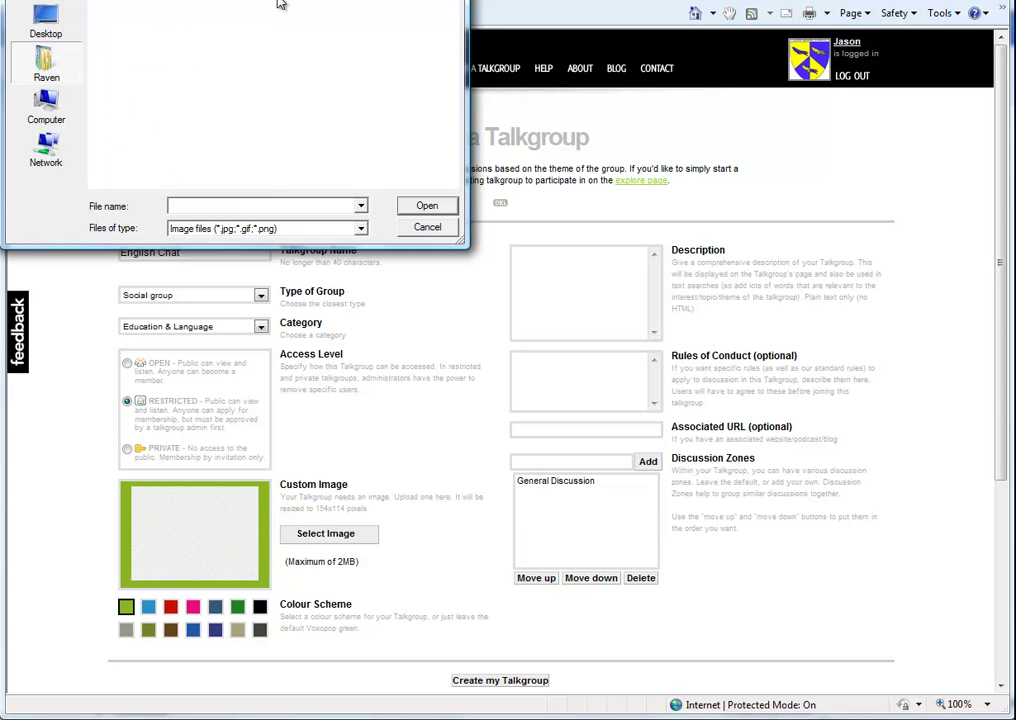
pyautogui.moveTo(454, 23); pyautogui.dragTo(454, 102)
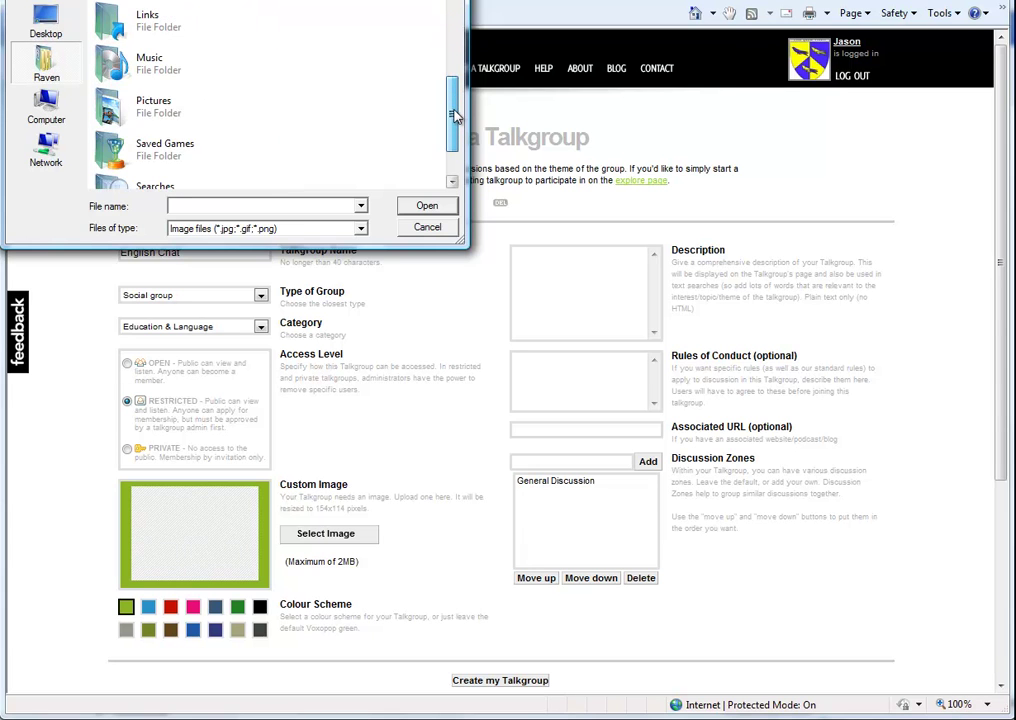
pyautogui.doubleClick(162, 119)
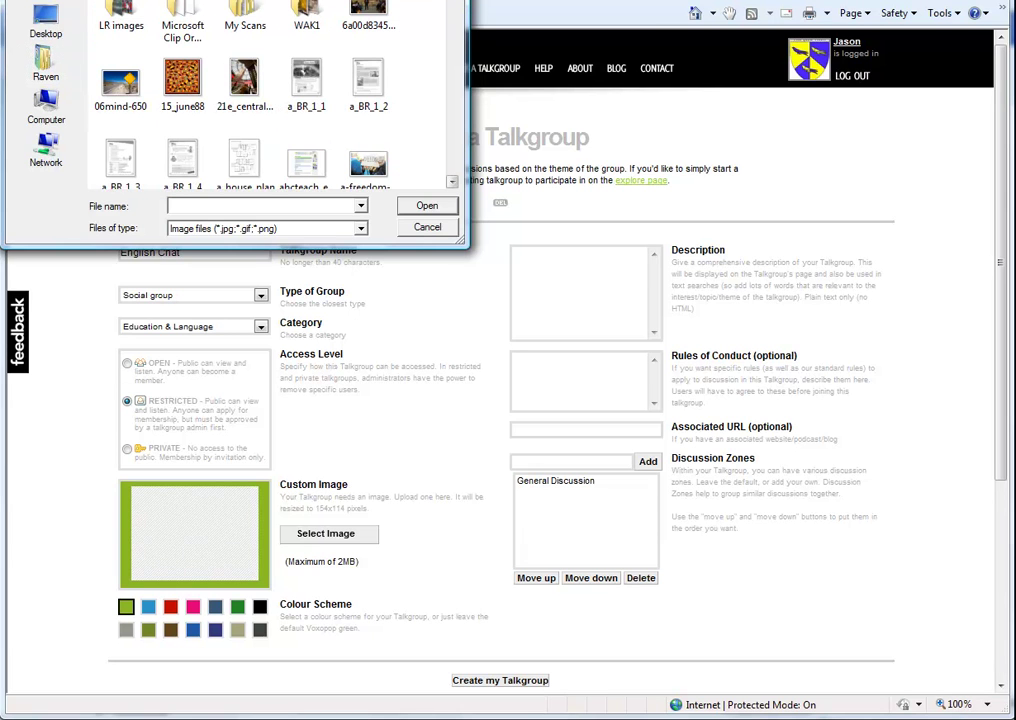
pyautogui.click(120, 85)
pyautogui.click(427, 206)
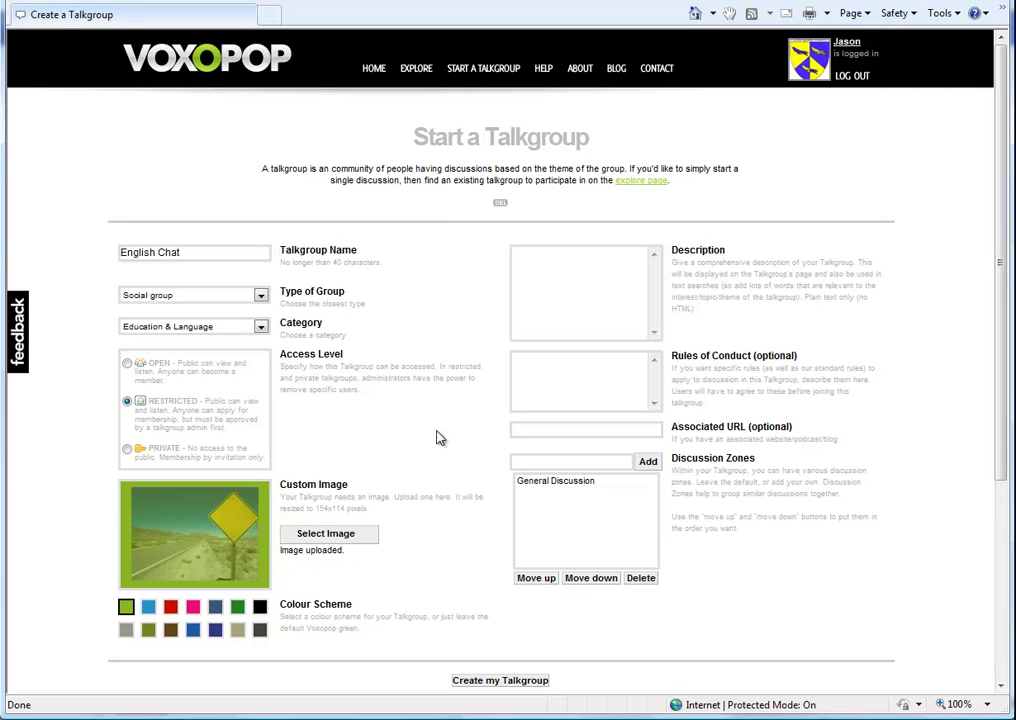
# Try the blue, pink and red colour schemes and set the talkgroup's colour scheme to dark indigo blue.
pyautogui.click(192, 631)
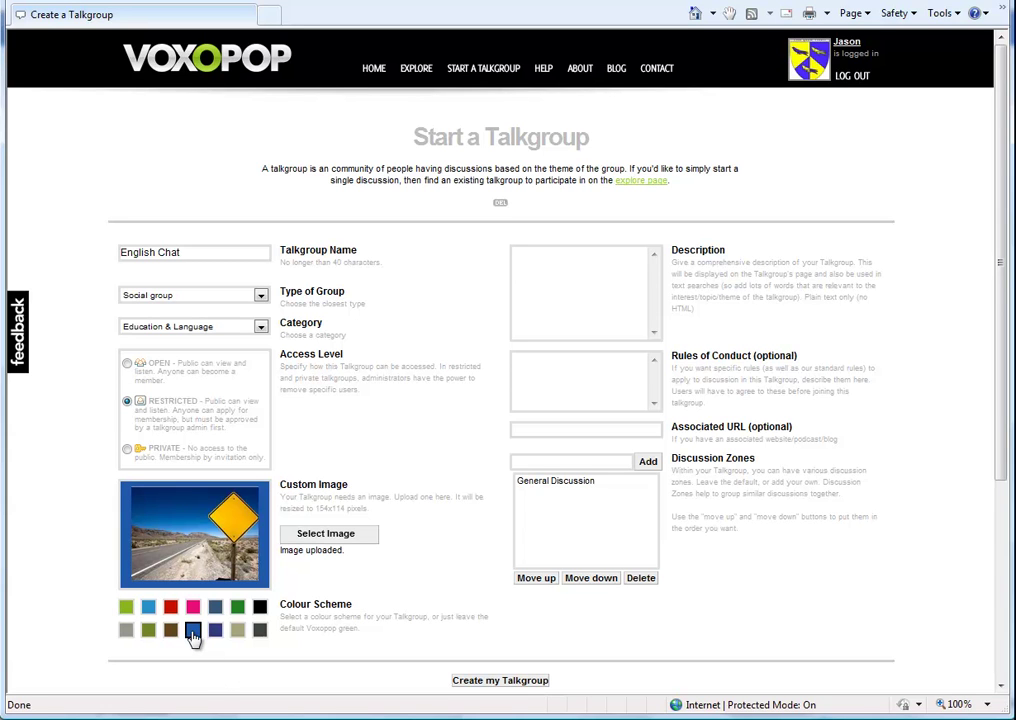
pyautogui.click(192, 607)
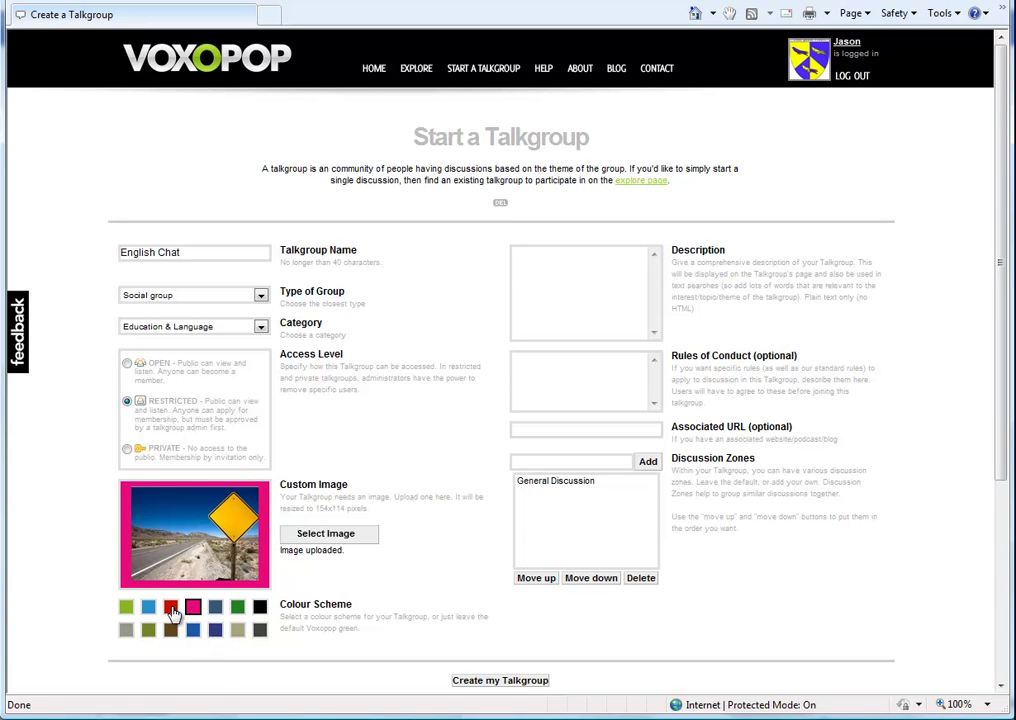
pyautogui.click(171, 608)
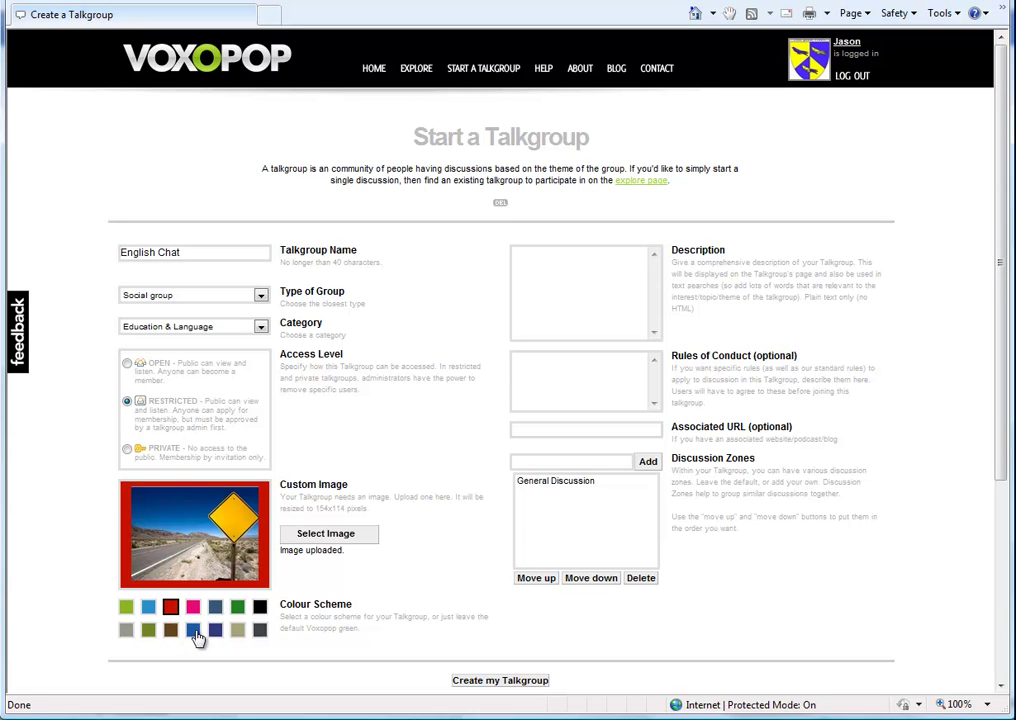
pyautogui.click(215, 631)
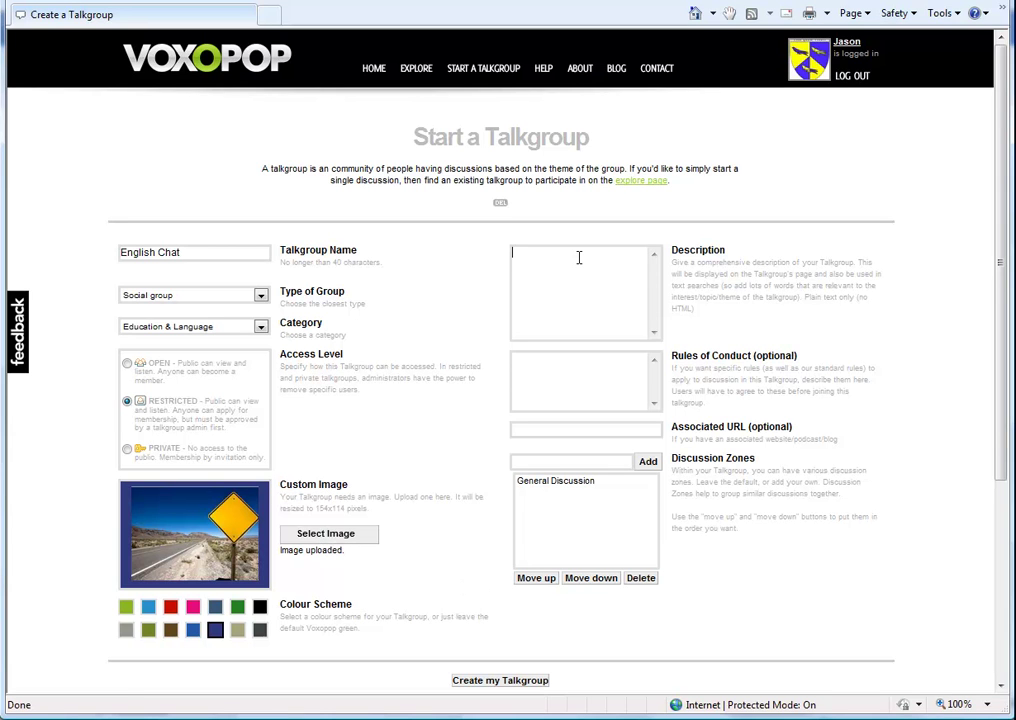
# Enter "English chat group" as the talkgroup's description, leaving the optional rules of conduct and associated URL empty.
pyautogui.write('English chat group')
pyautogui.click(558, 398)
pyautogui.click(585, 430)
# Add a discussion zone named "Casual topics" to the new talkgroup, keeping the default General Discussion zone.
pyautogui.click(582, 485)
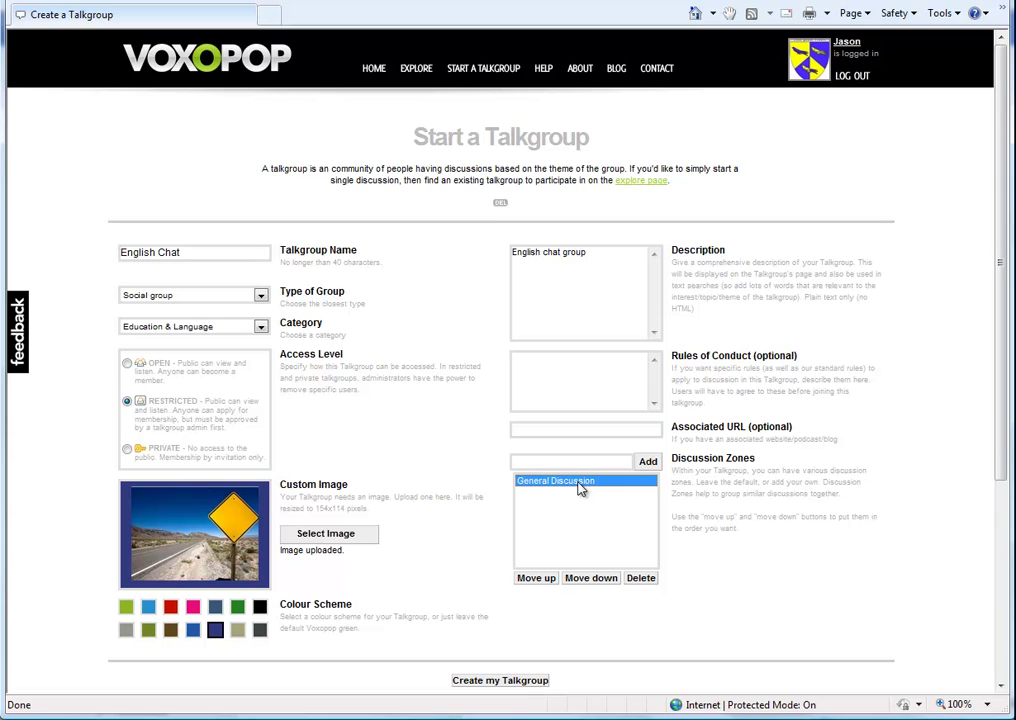
pyautogui.click(568, 460)
pyautogui.write('Casucal')
pyautogui.press('BackSpace')
pyautogui.press('BackSpace')
pyautogui.press('BackSpace')
pyautogui.write('al topics')
pyautogui.click(648, 461)
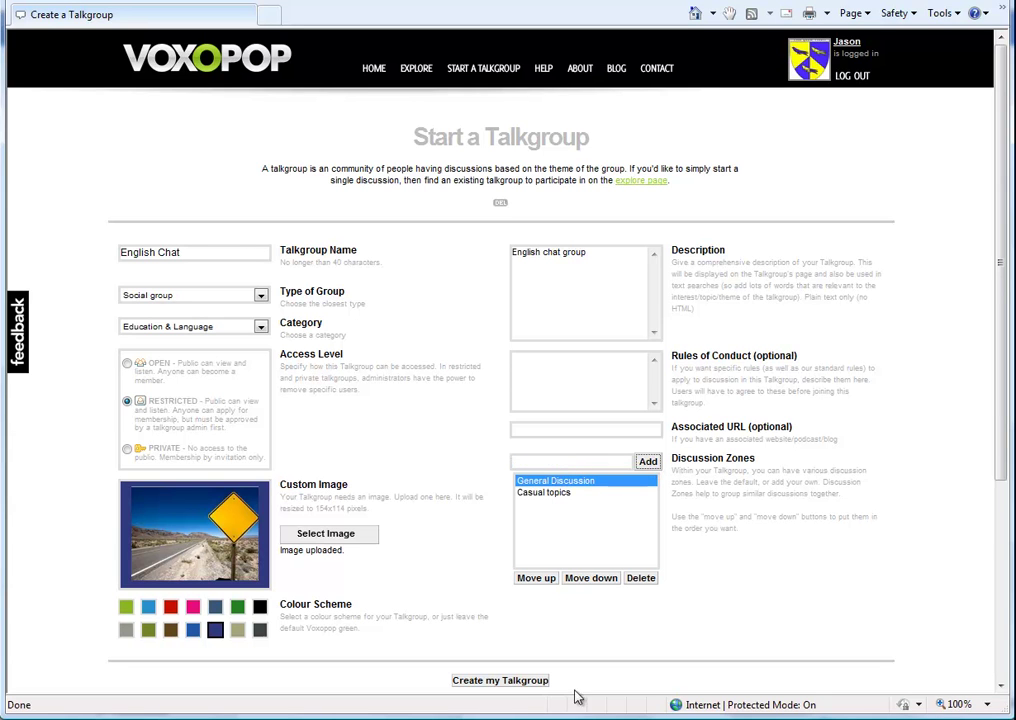
# Add another discussion zone named "News discussion" to the new talkgroup.
pyautogui.click(536, 463)
pyautogui.write('News discussion')
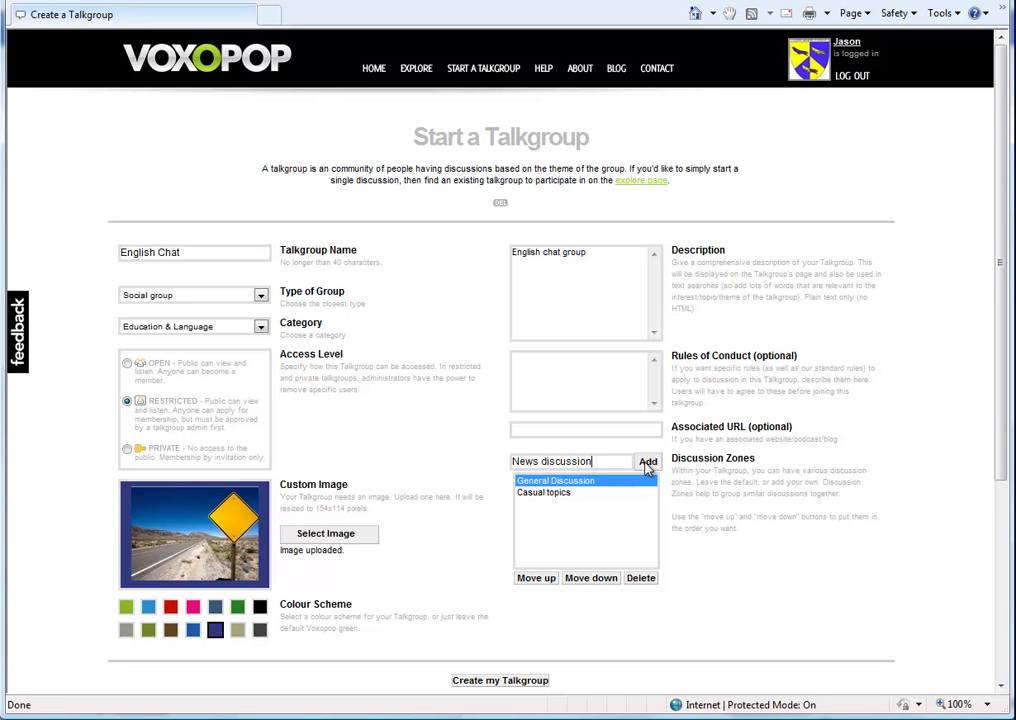
pyautogui.click(648, 465)
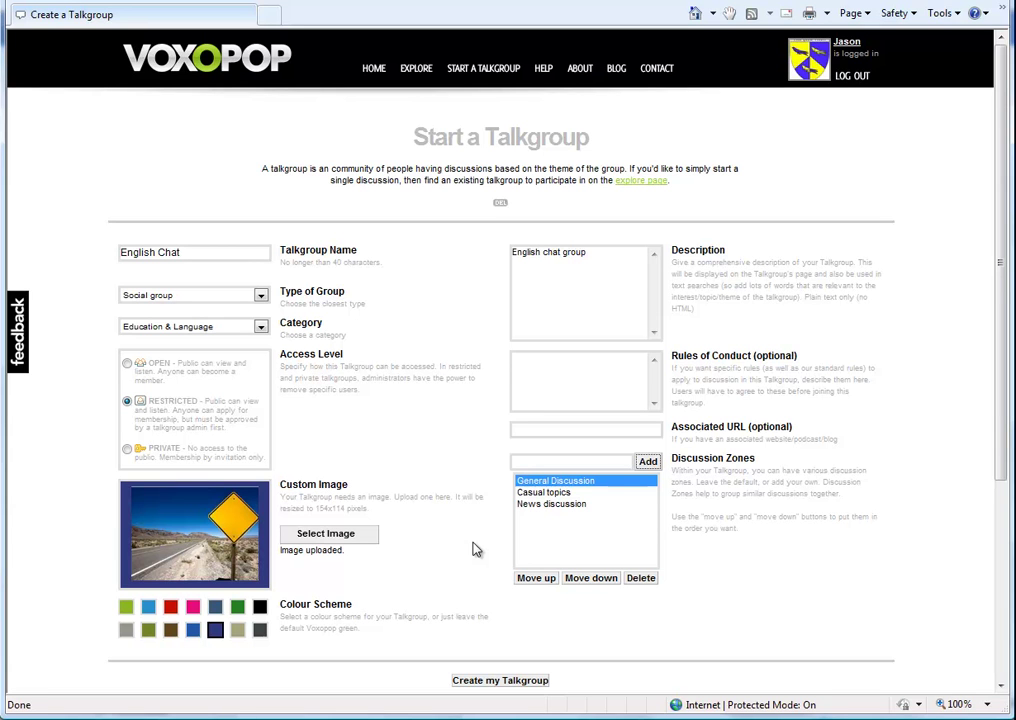
# Add a discussion zone named "Unit 1 - Getting around" and create the English Chat talkgroup.
pyautogui.click(549, 457)
pyautogui.write('Unit 1 - Getting around')
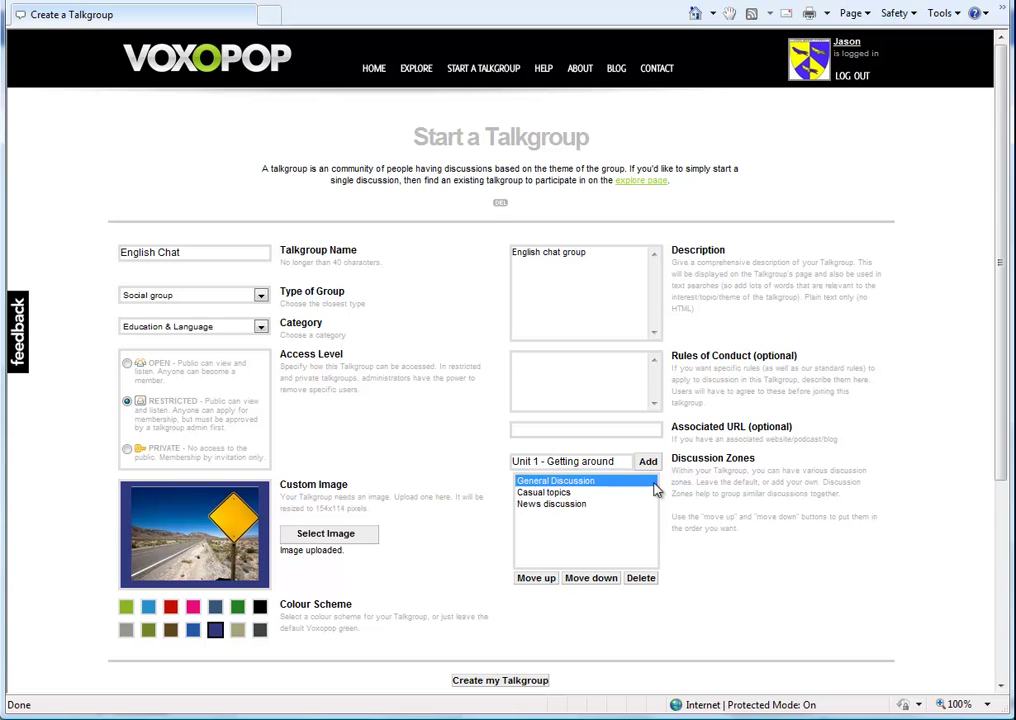
pyautogui.click(649, 462)
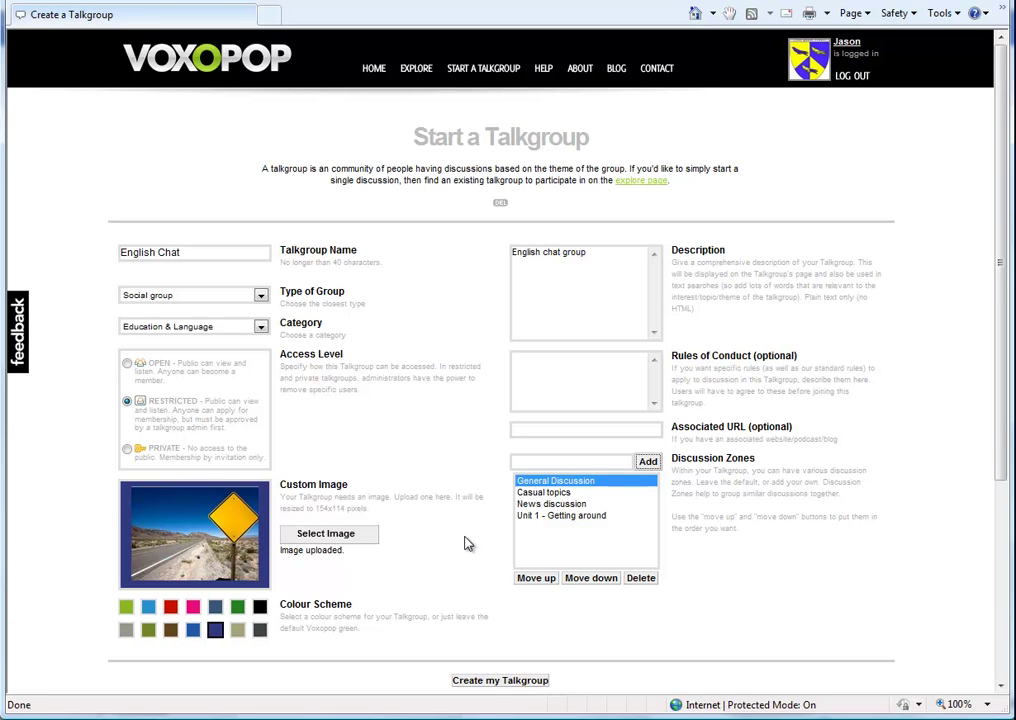
pyautogui.click(495, 681)
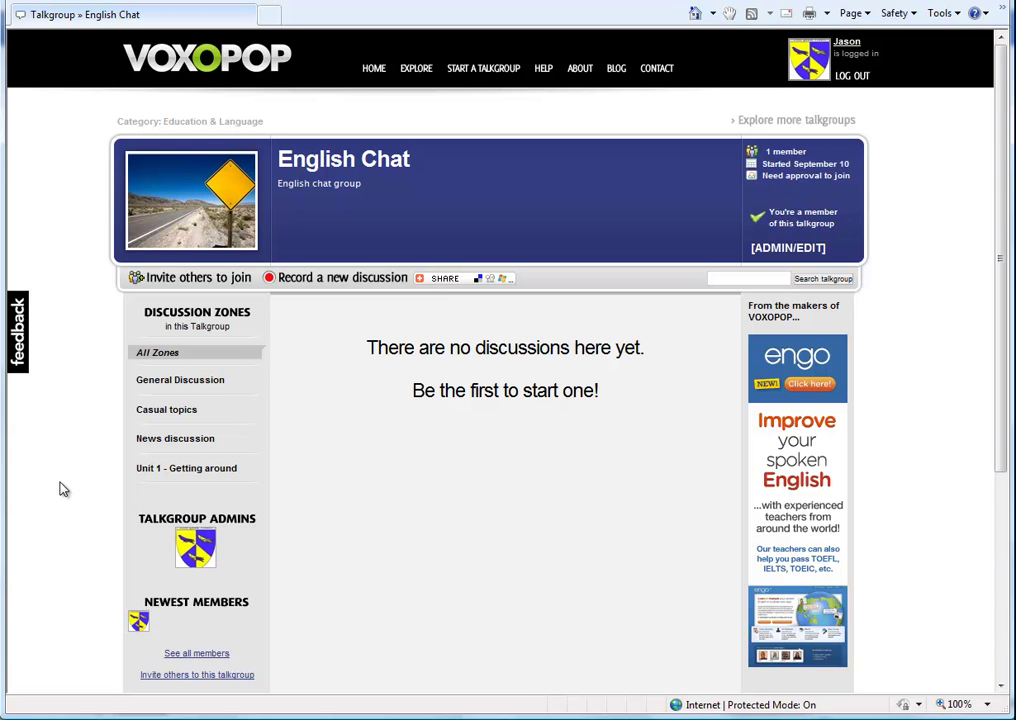
# View the form for recording a new discussion in the General Discussion zone, cancel it and return to the site's home page.
pyautogui.click(180, 380)
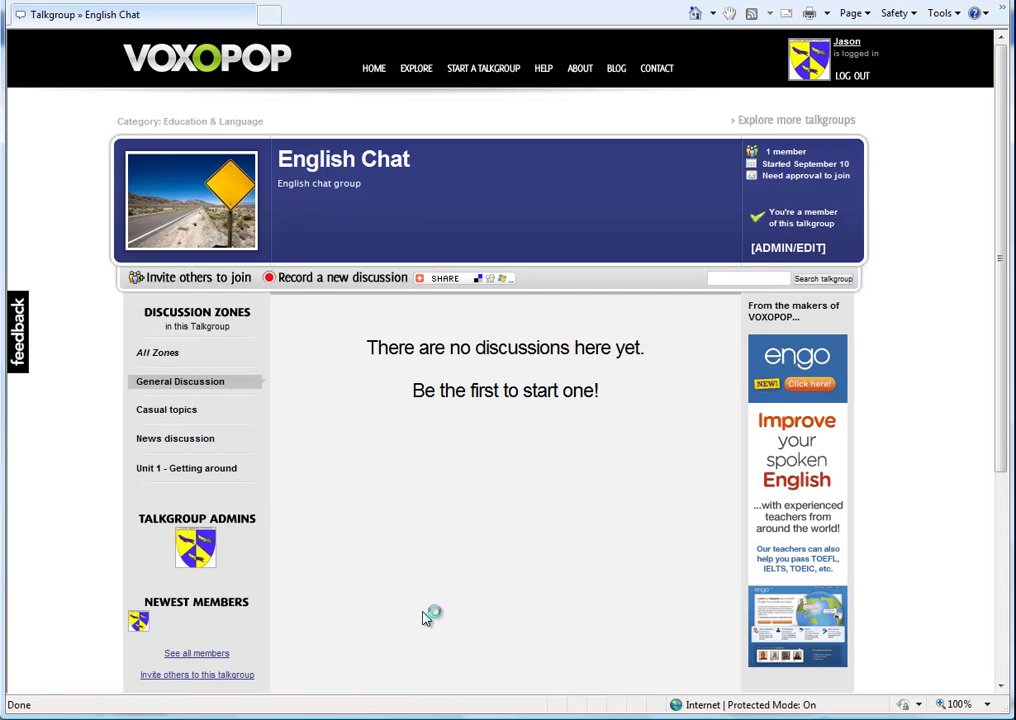
pyautogui.click(333, 285)
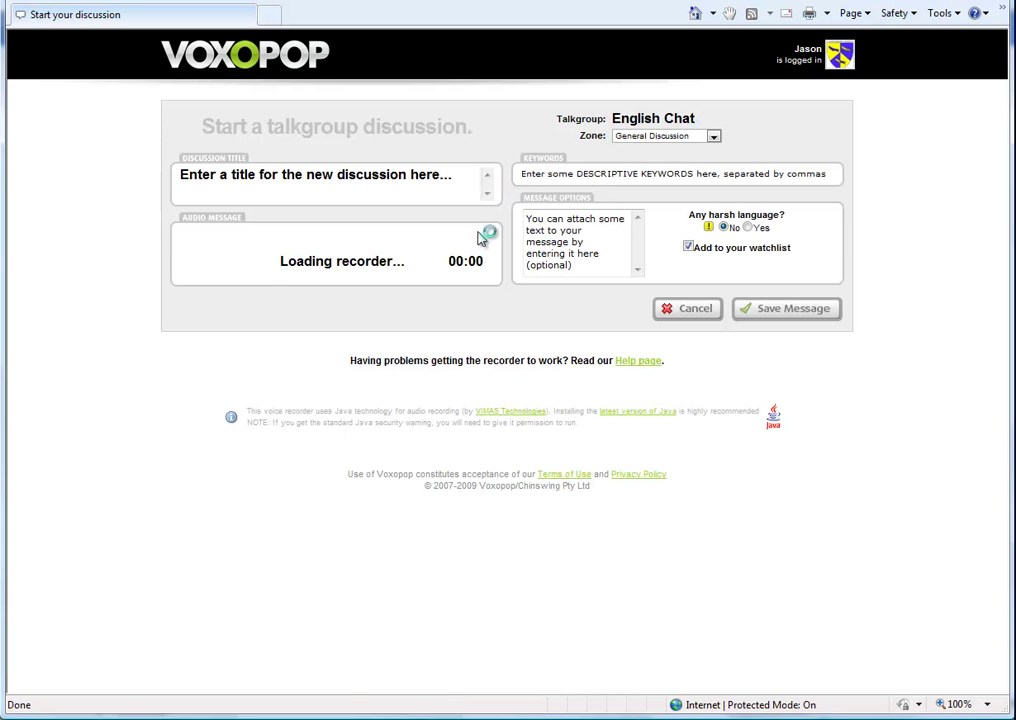
pyautogui.click(690, 312)
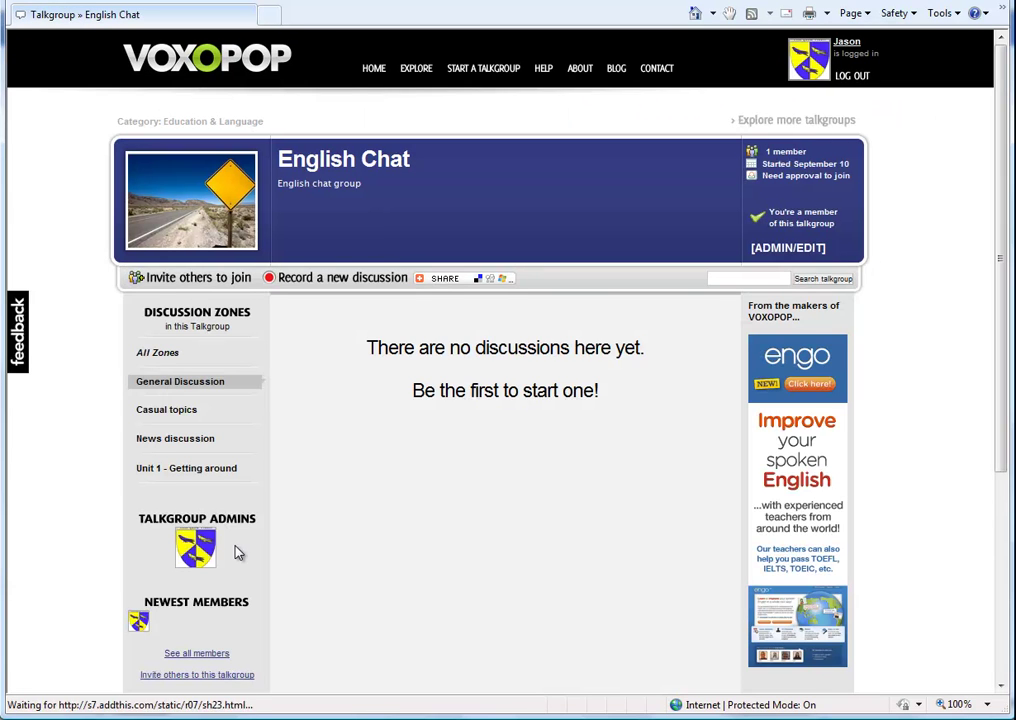
pyautogui.click(373, 70)
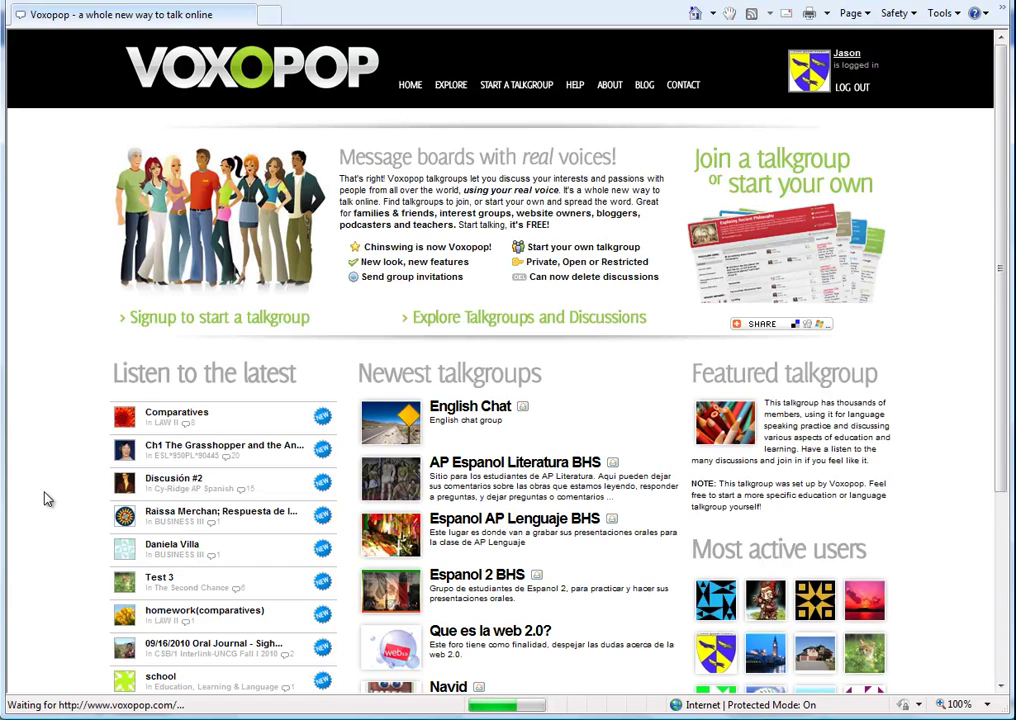